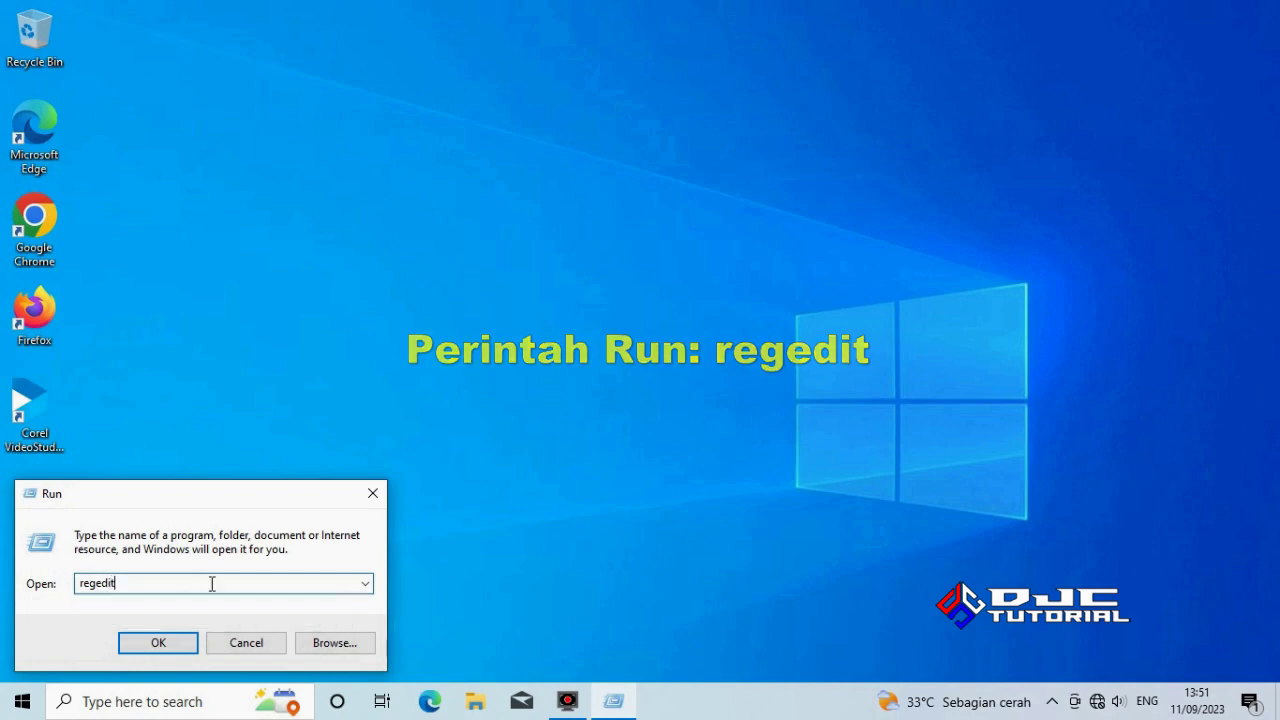
# - Run regedit with permission to make changes, and expand the registry tree down to HKEY_LOCAL_MACHINE\SOFTWARE\Microsoft
pyautogui.click(170, 640)
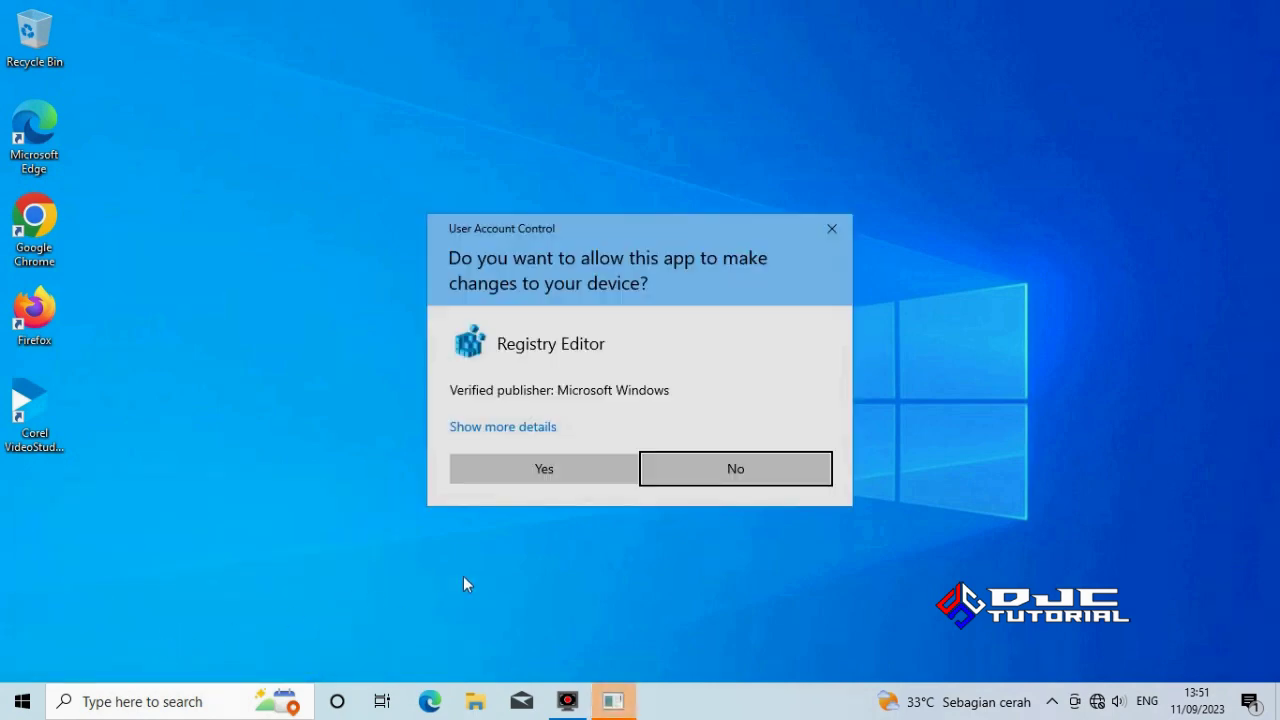
pyautogui.click(547, 473)
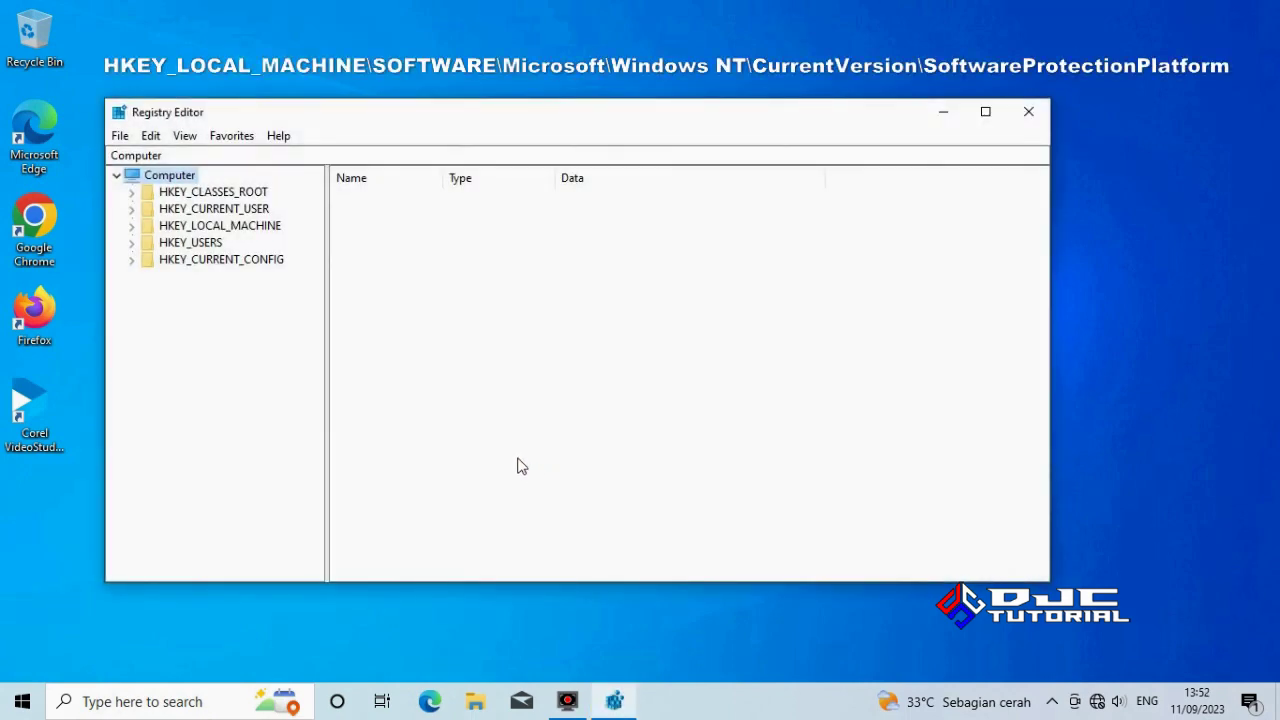
pyautogui.click(133, 228)
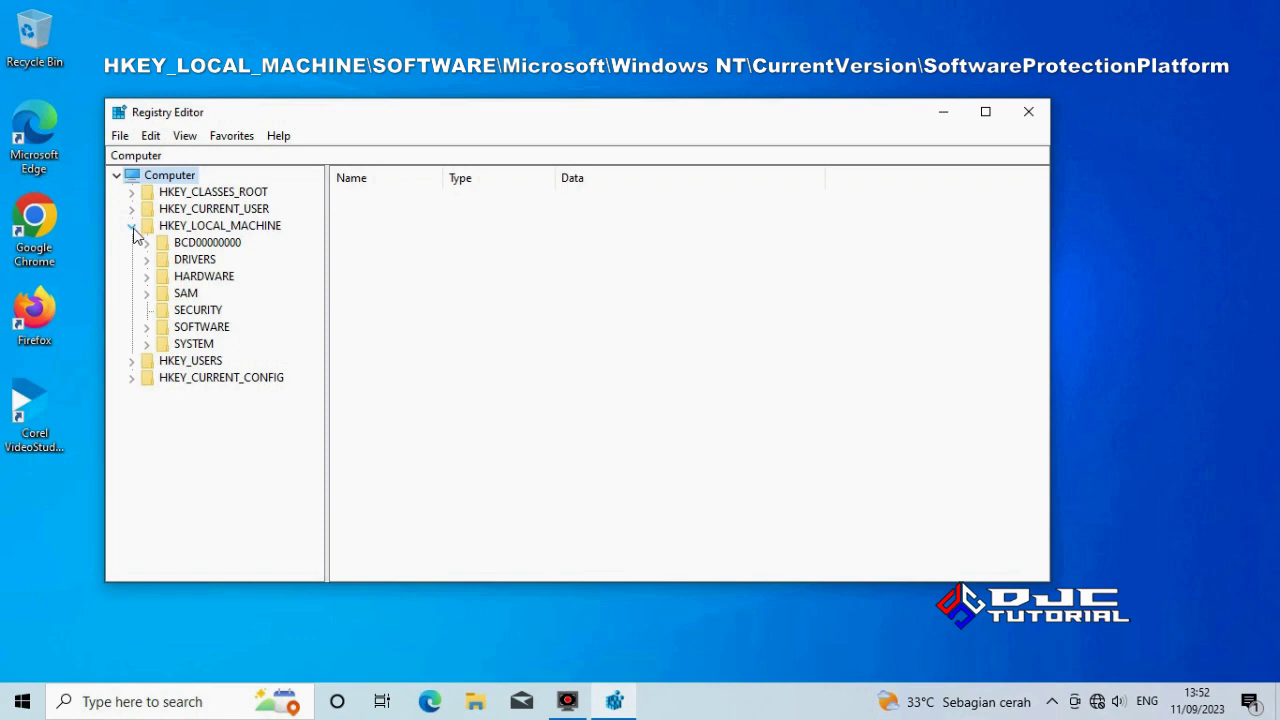
pyautogui.click(147, 331)
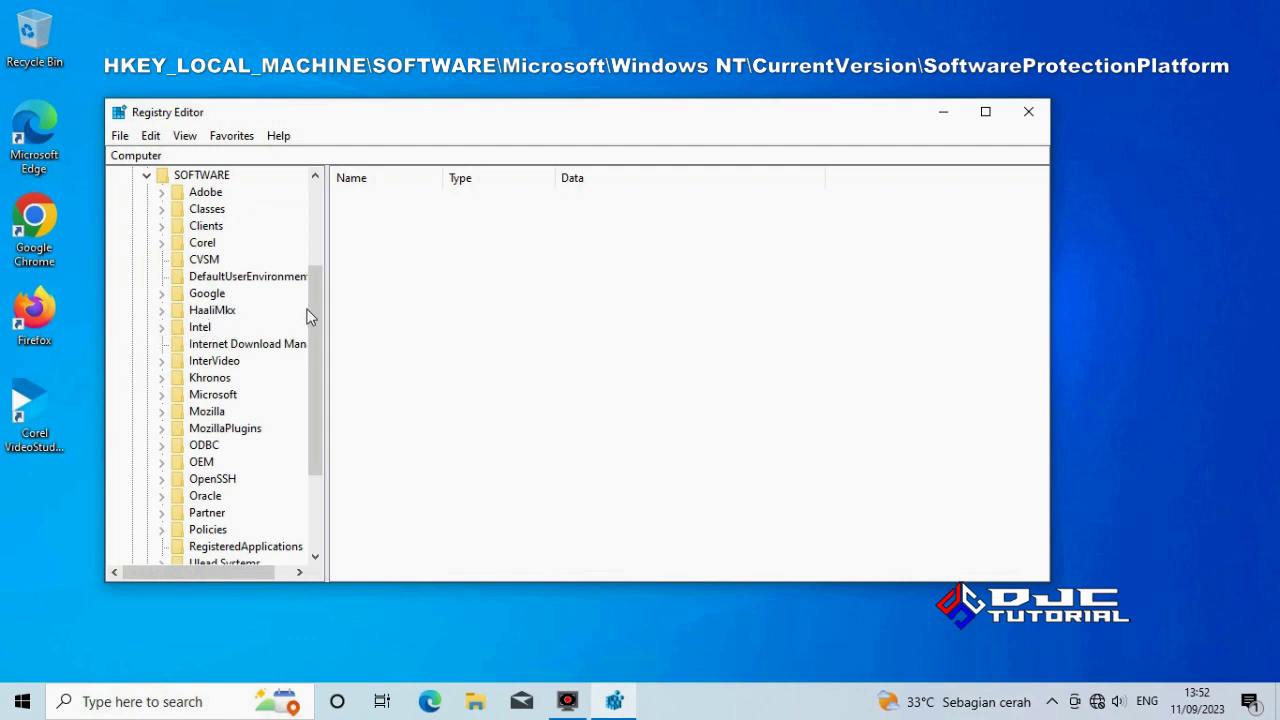
pyautogui.moveTo(314, 308); pyautogui.dragTo(322, 378)
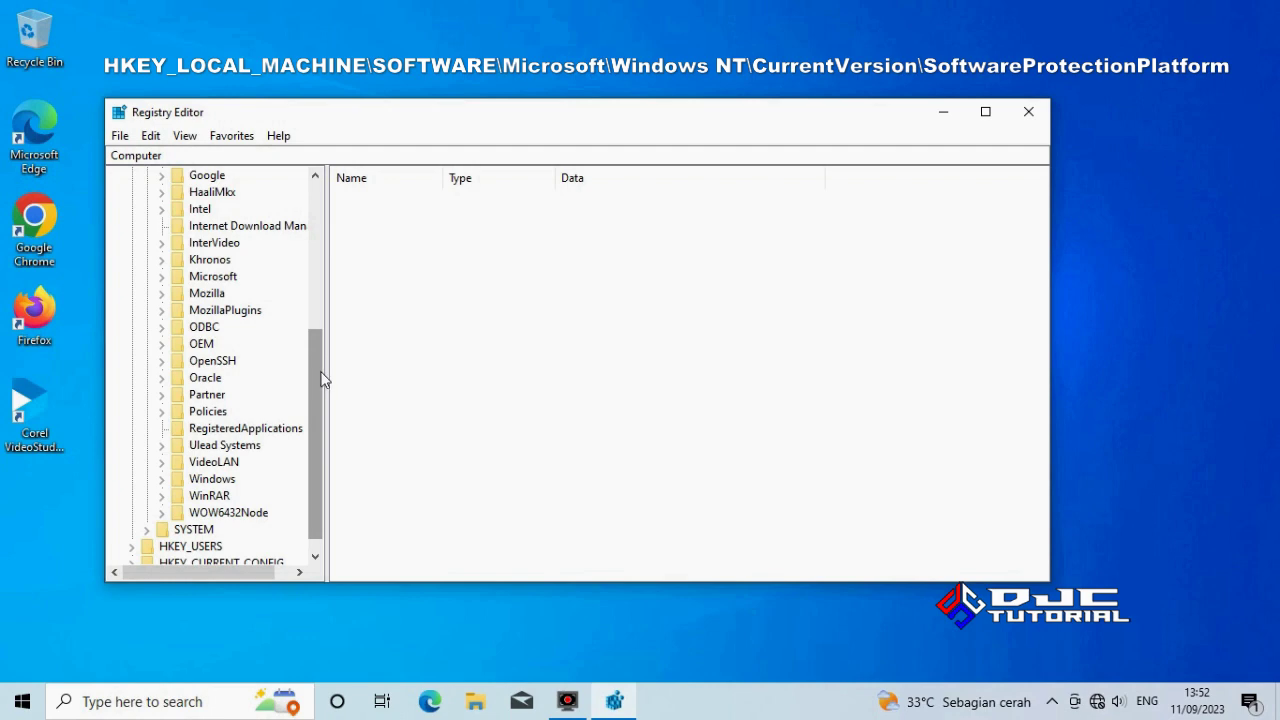
pyautogui.click(163, 277)
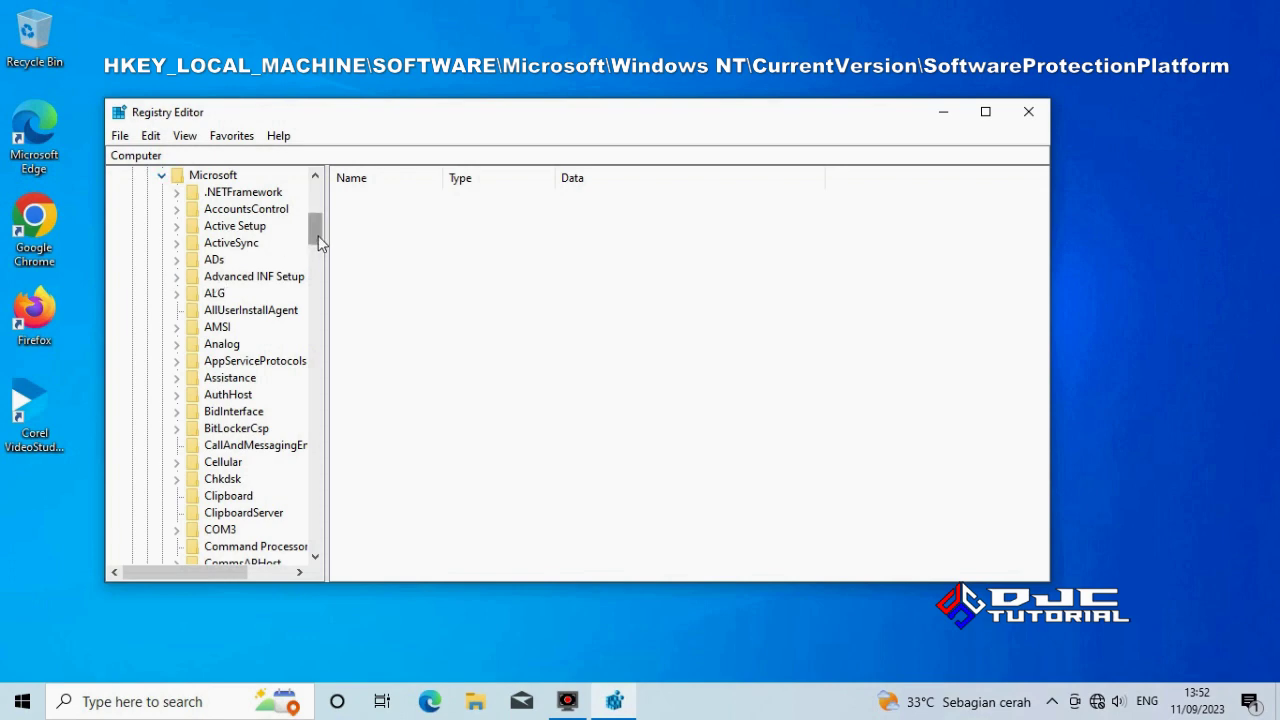
# - Expand Windows NT\CurrentVersion under the Microsoft key, widen the tree area, and select the SoftwareProtectionPlatform key
pyautogui.moveTo(319, 242); pyautogui.dragTo(304, 483)
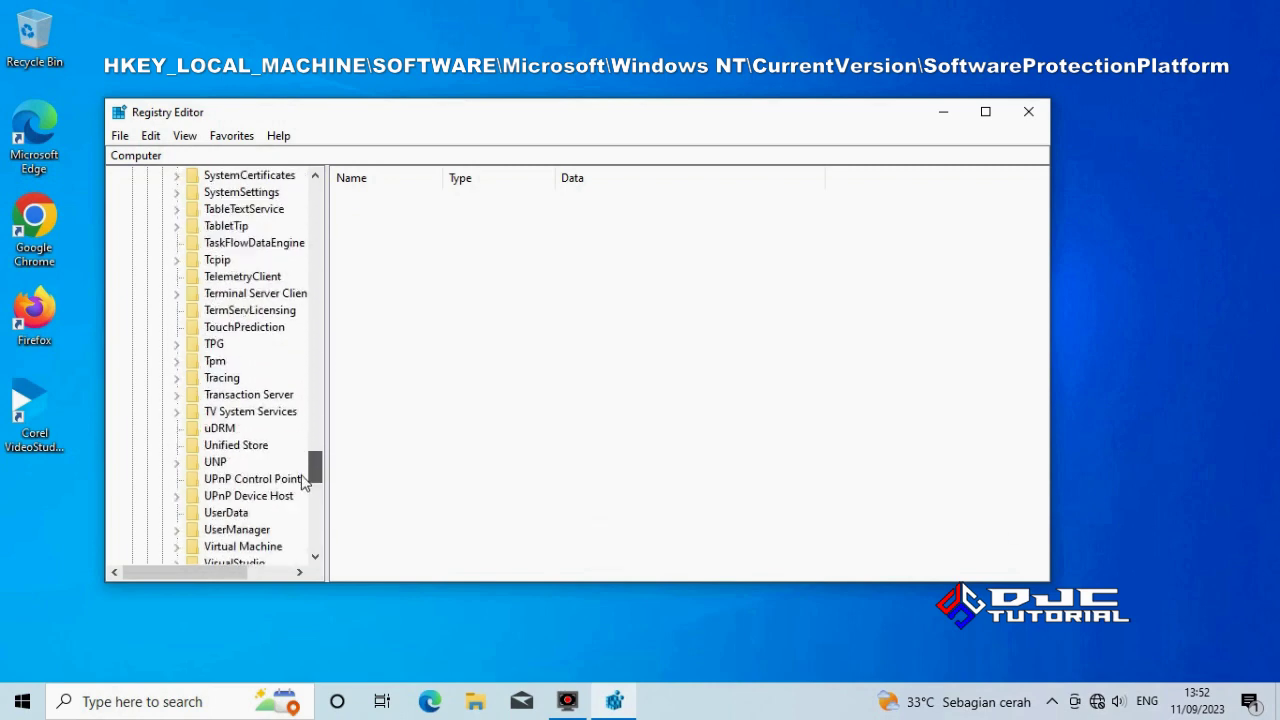
pyautogui.scroll(-7, 304, 483)
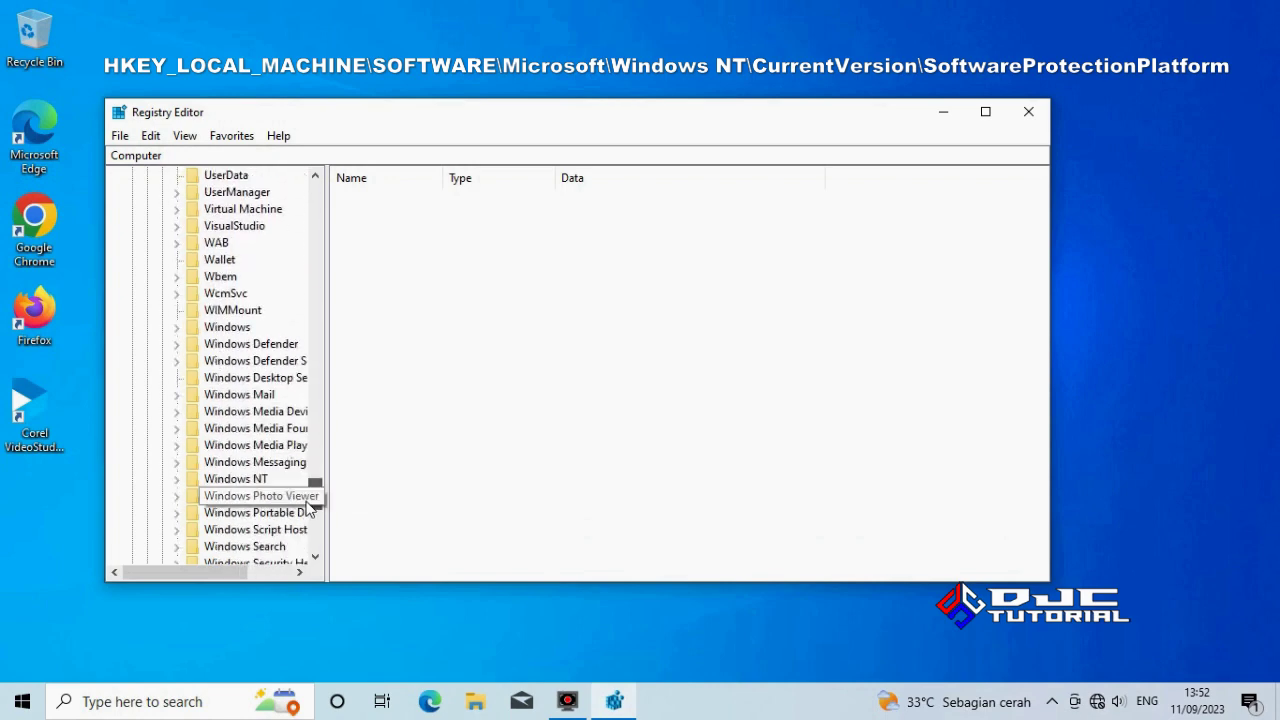
pyautogui.scroll(-2, 309, 507)
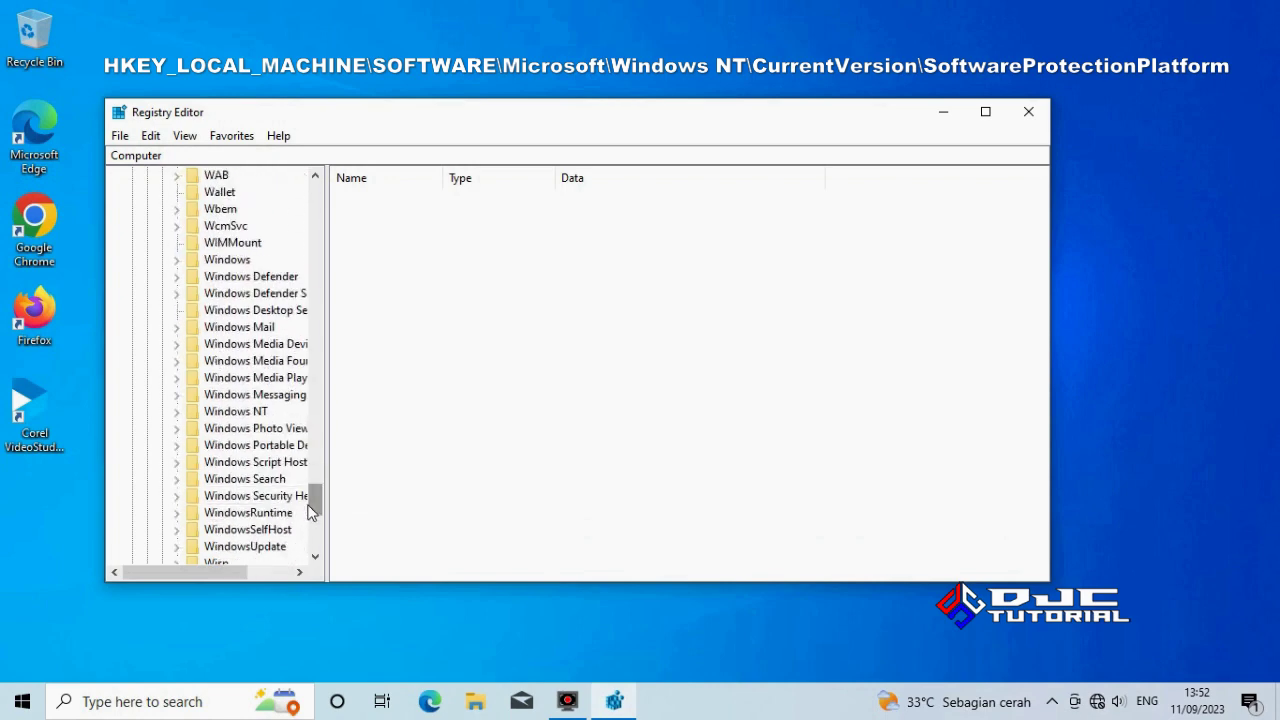
pyautogui.click(177, 411)
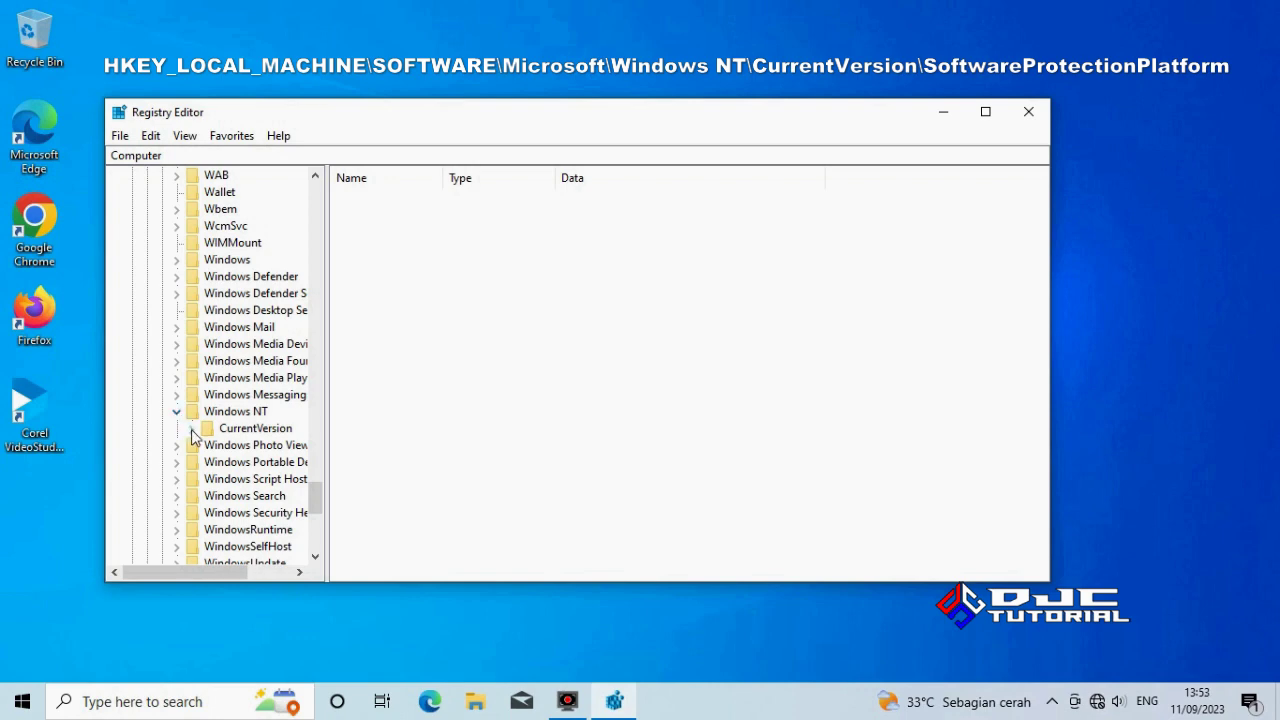
pyautogui.click(192, 428)
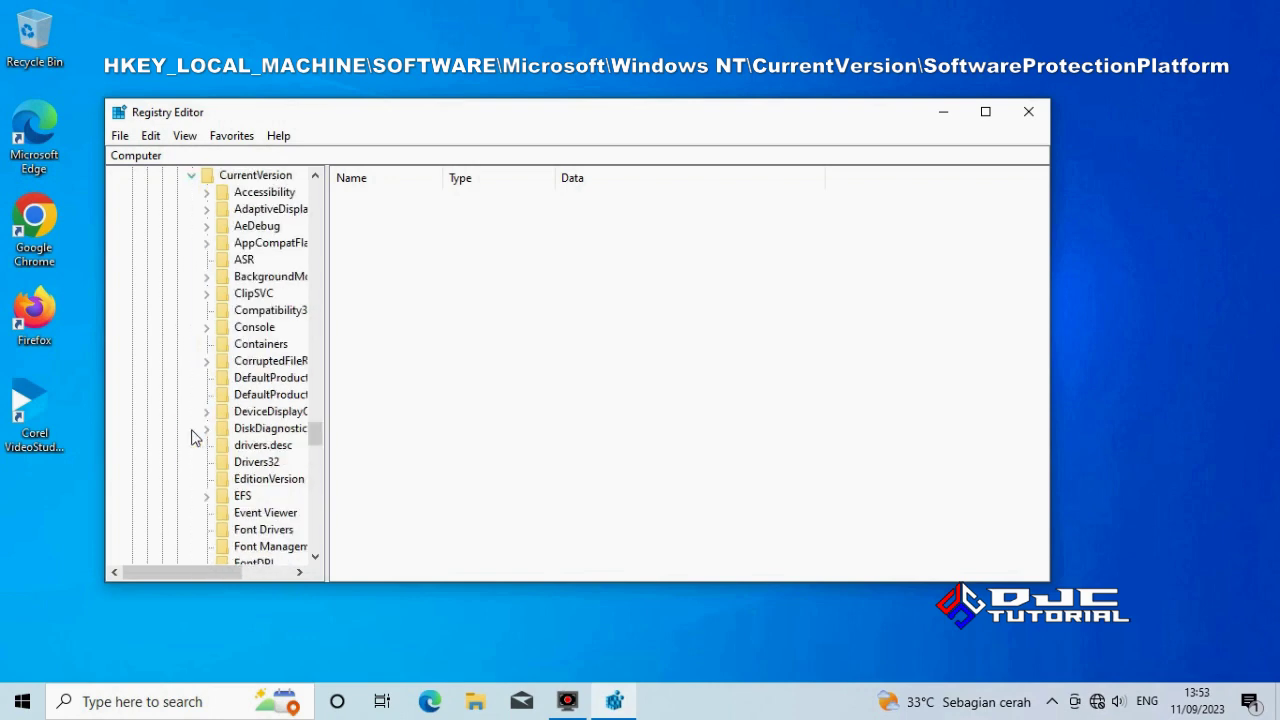
pyautogui.moveTo(326, 406); pyautogui.dragTo(411, 510)
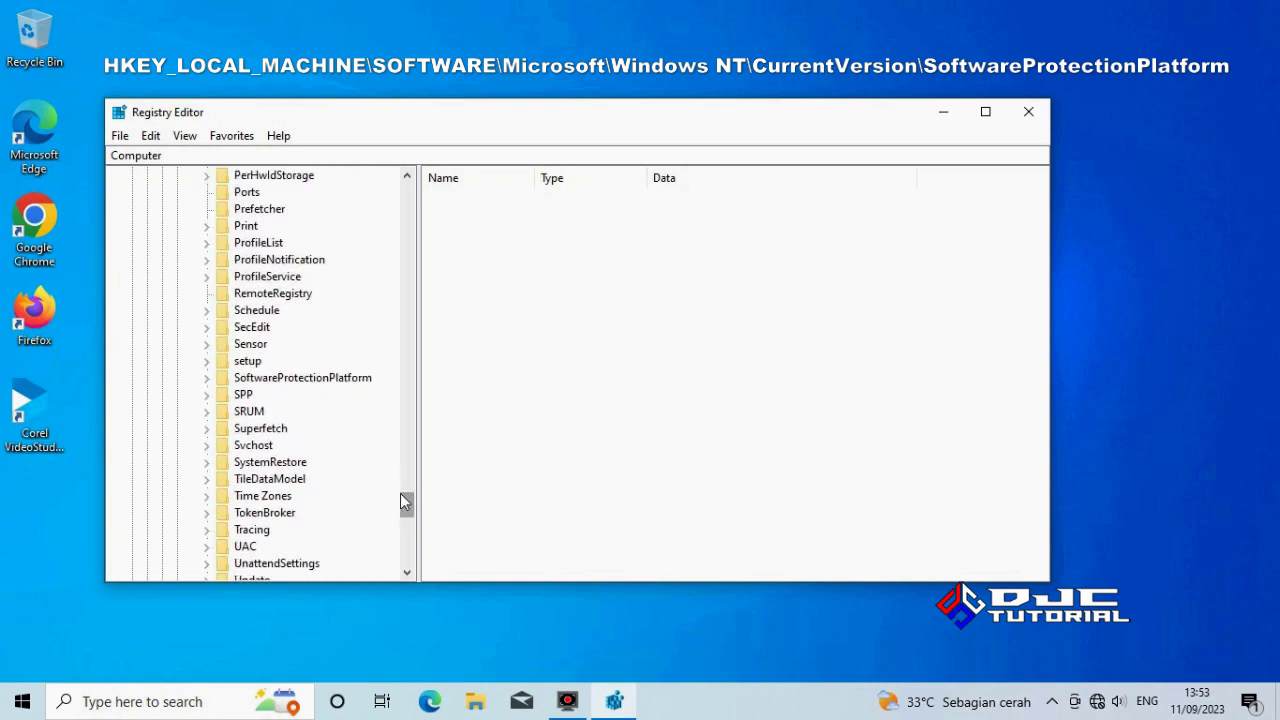
pyautogui.click(313, 388)
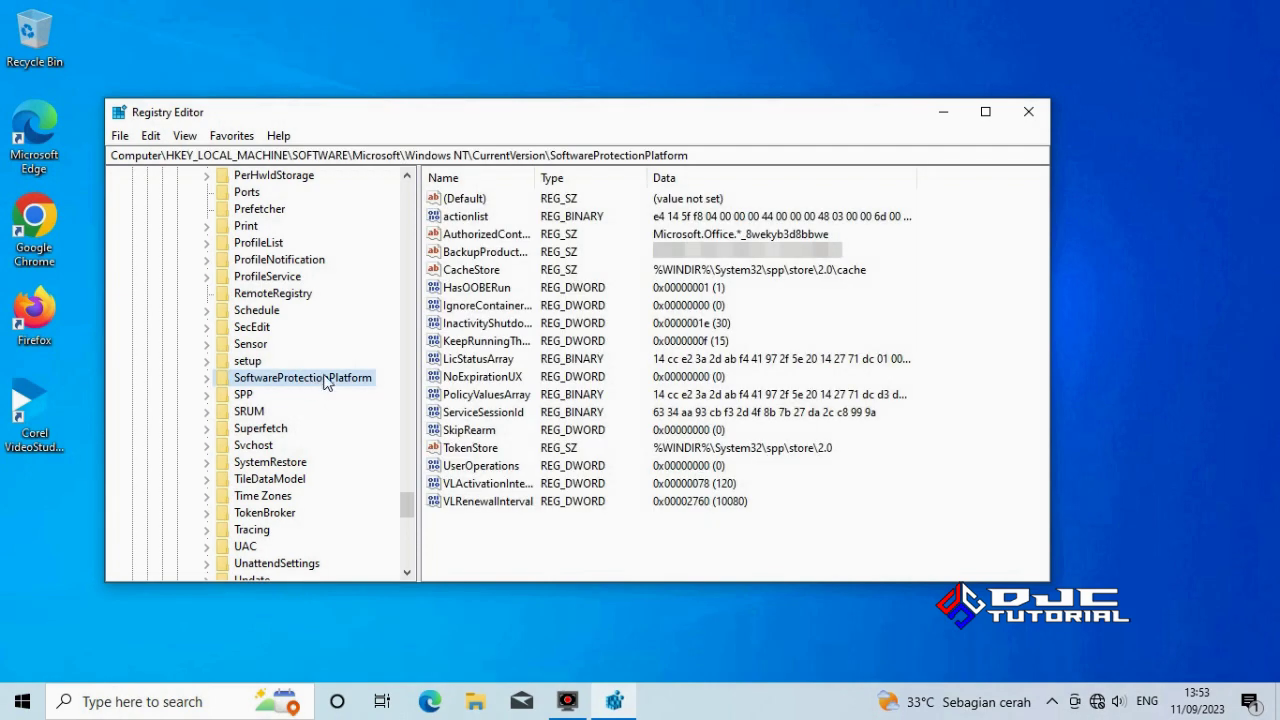
# - Open the BackupProductKeyDefault value and examine the product key in its value data
pyautogui.doubleClick(477, 258)
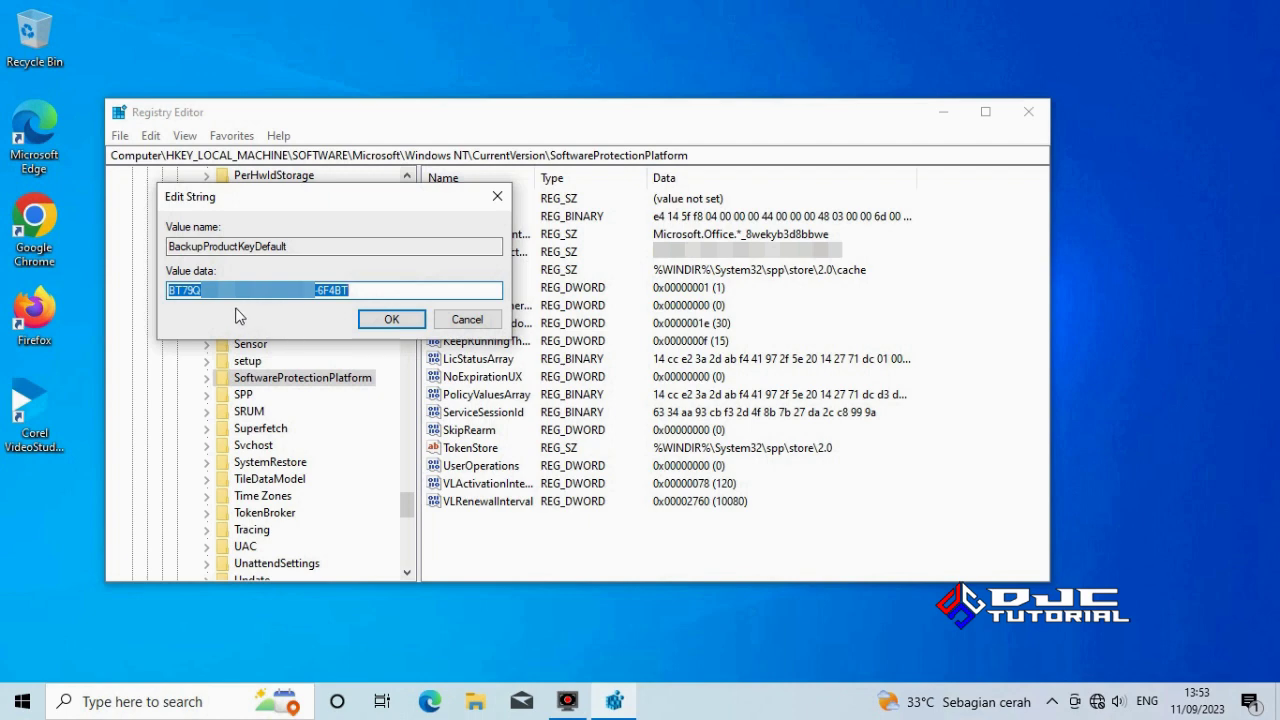
pyautogui.moveTo(170, 290); pyautogui.dragTo(387, 293)
pyautogui.click(391, 291)
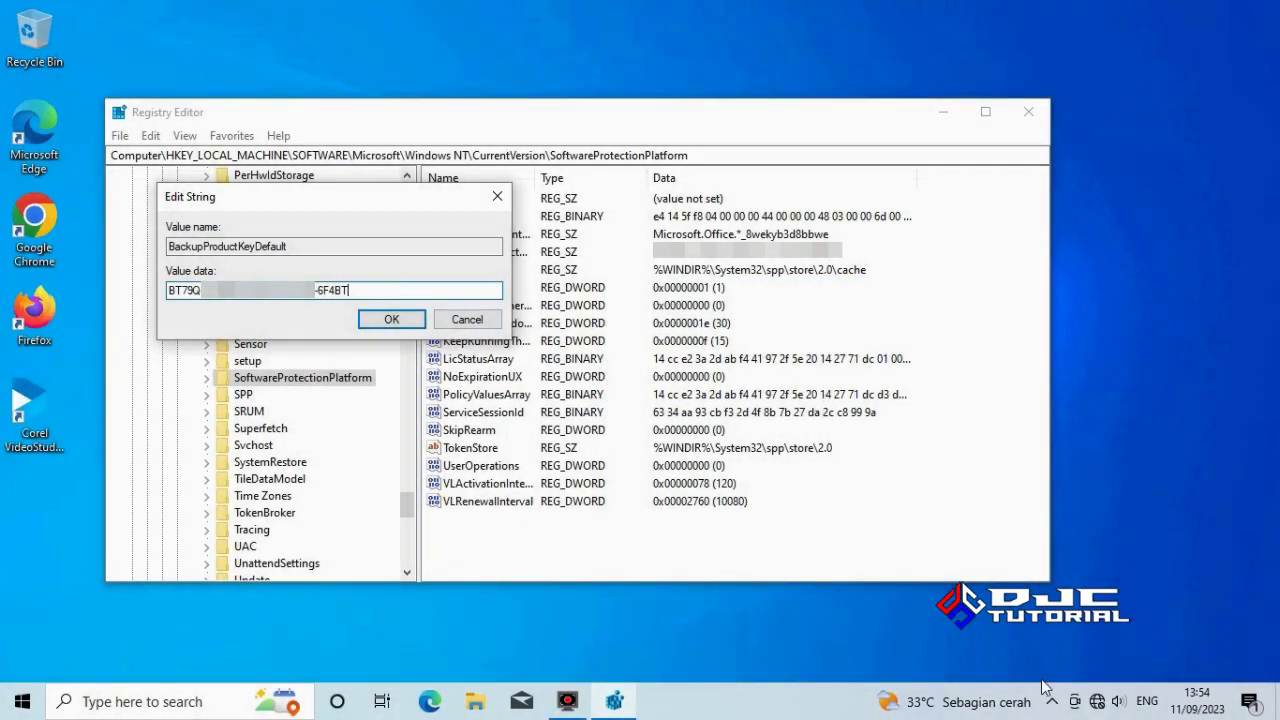
# - Connect the computer to the Duta Jaya Computers Wi-Fi network
pyautogui.click(1097, 701)
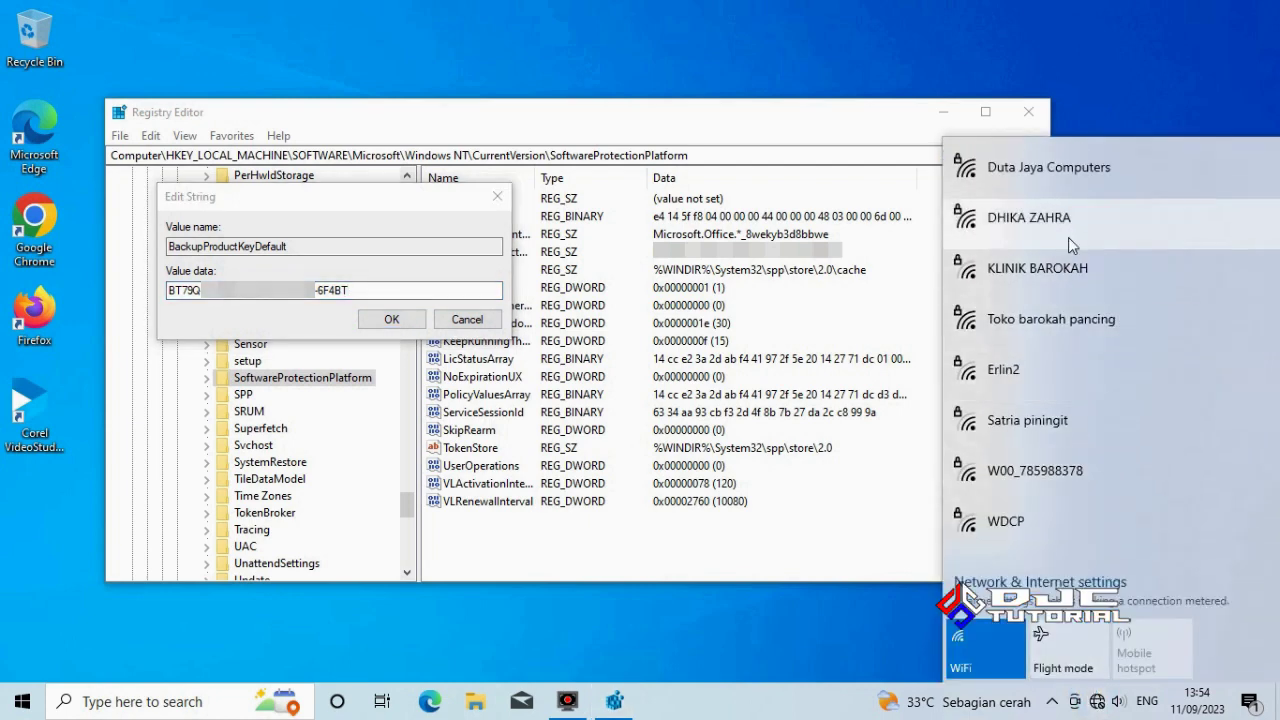
pyautogui.click(1078, 168)
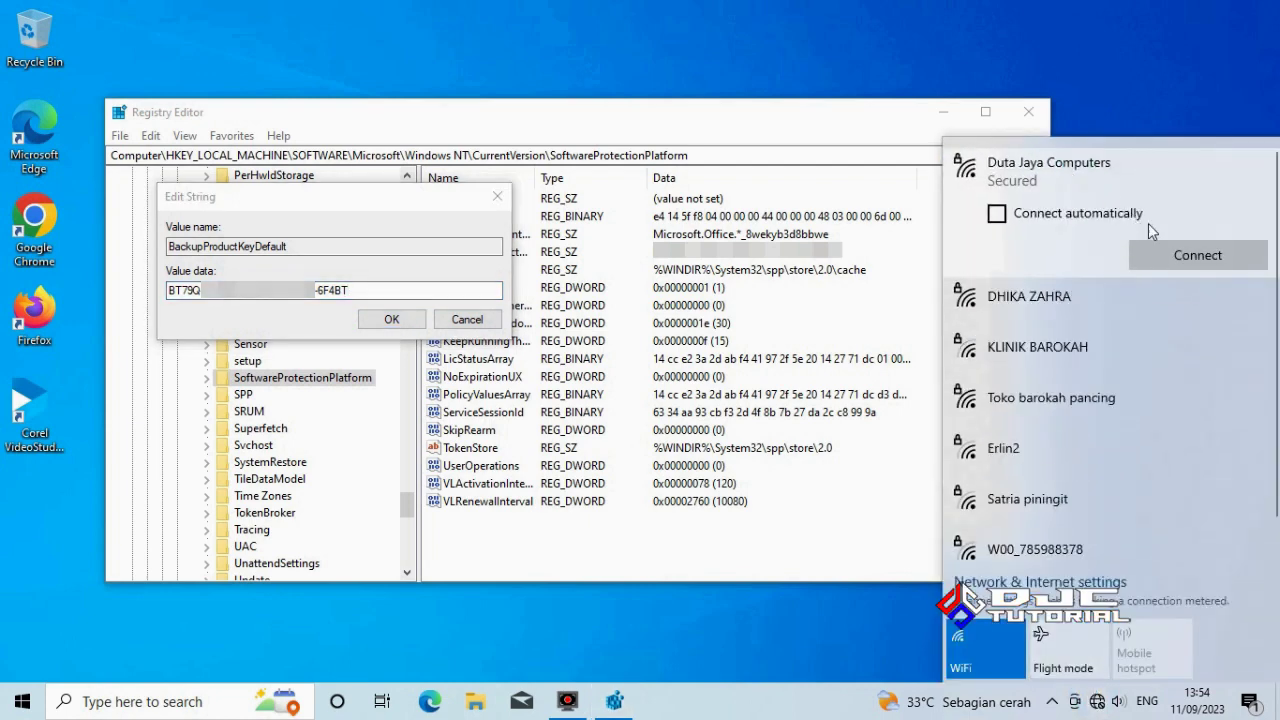
pyautogui.click(1209, 258)
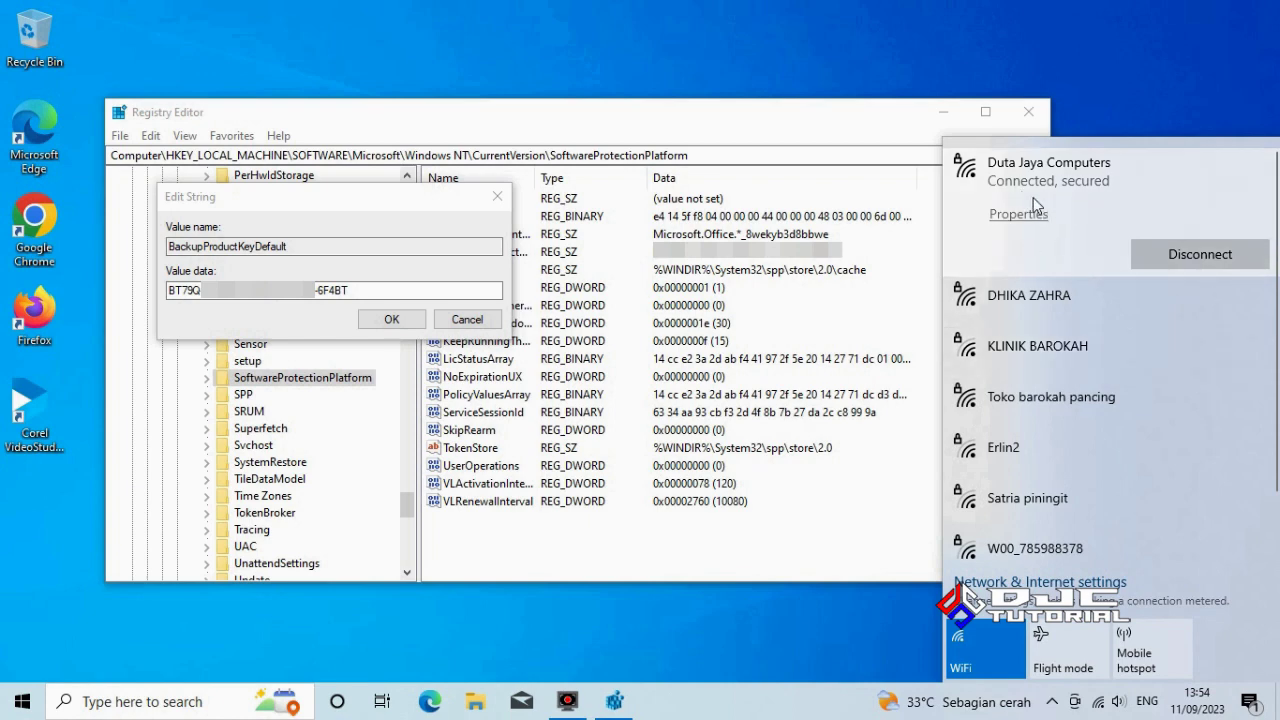
pyautogui.click(658, 622)
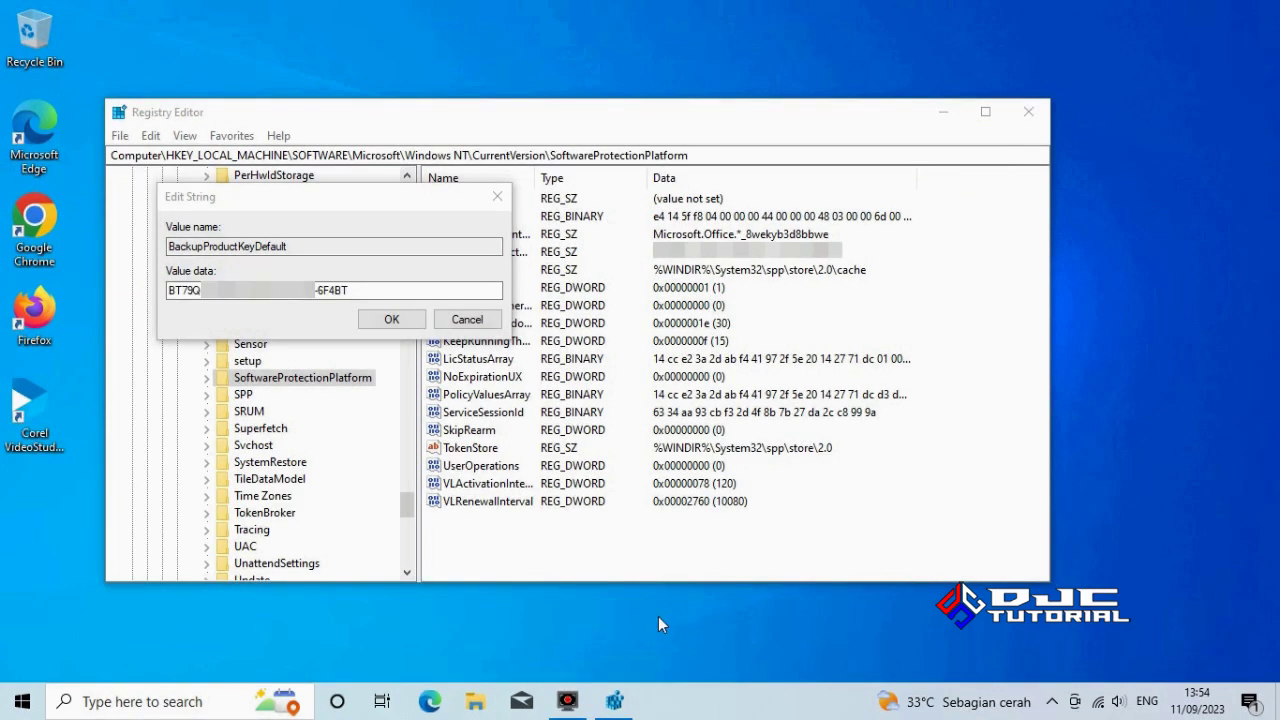
# - Switch to Google Chrome and search Google for keyfinder
pyautogui.click(45, 232)
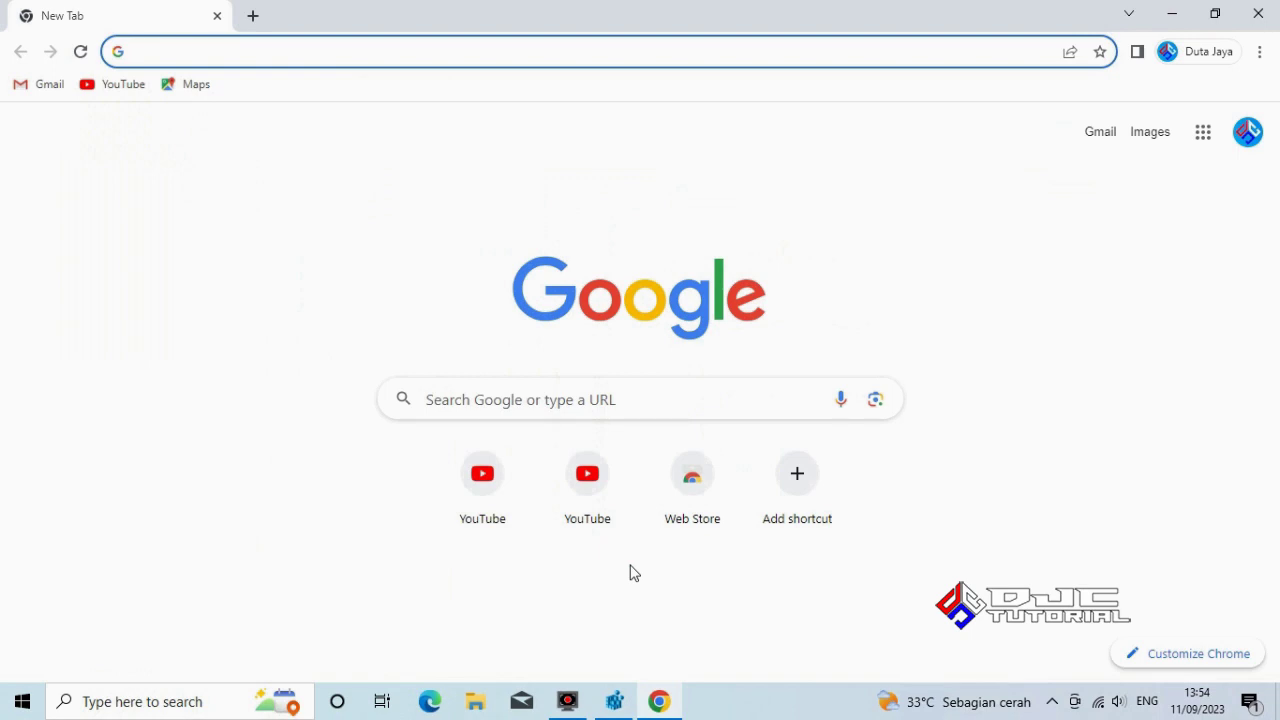
pyautogui.click(754, 400)
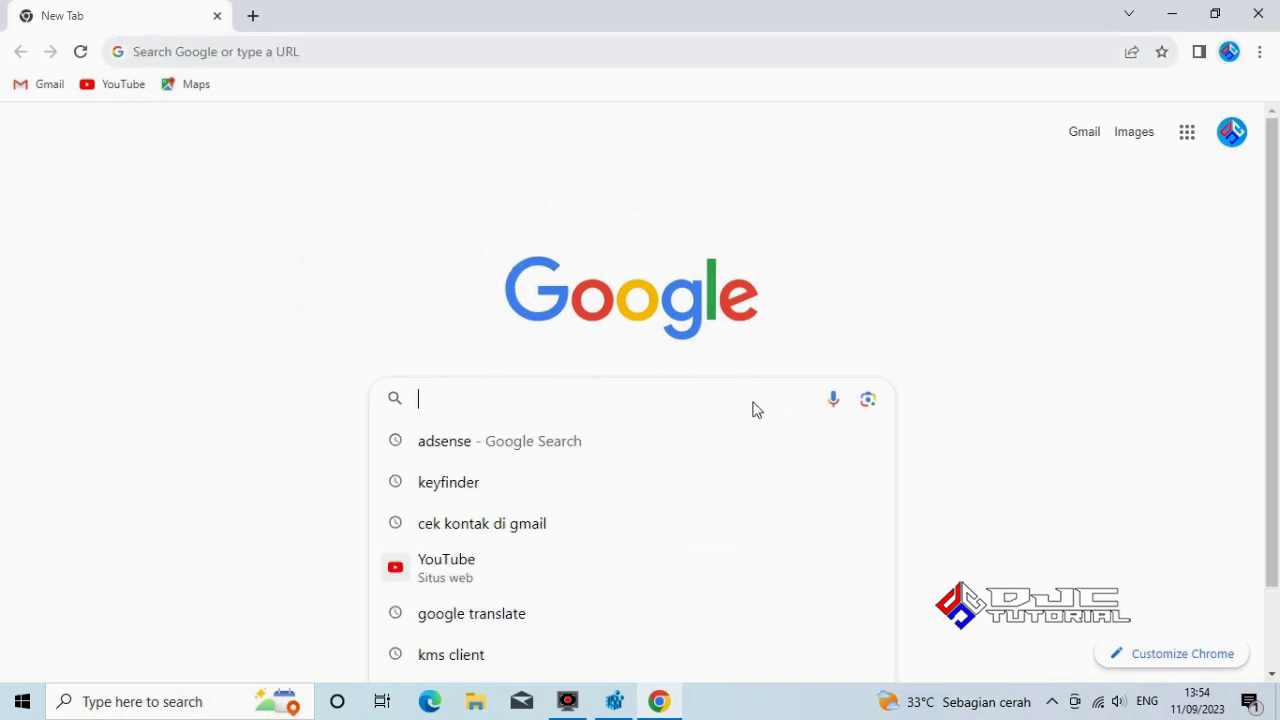
pyautogui.write('keyfin')
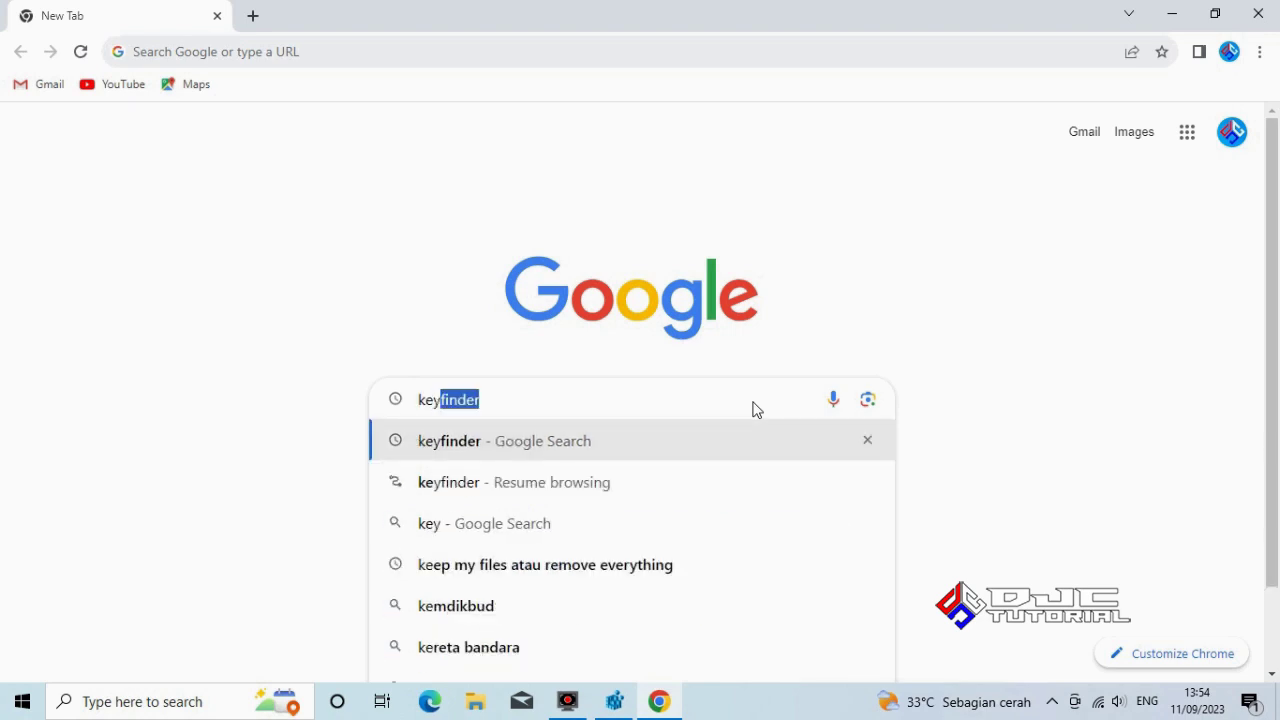
pyautogui.write('der')
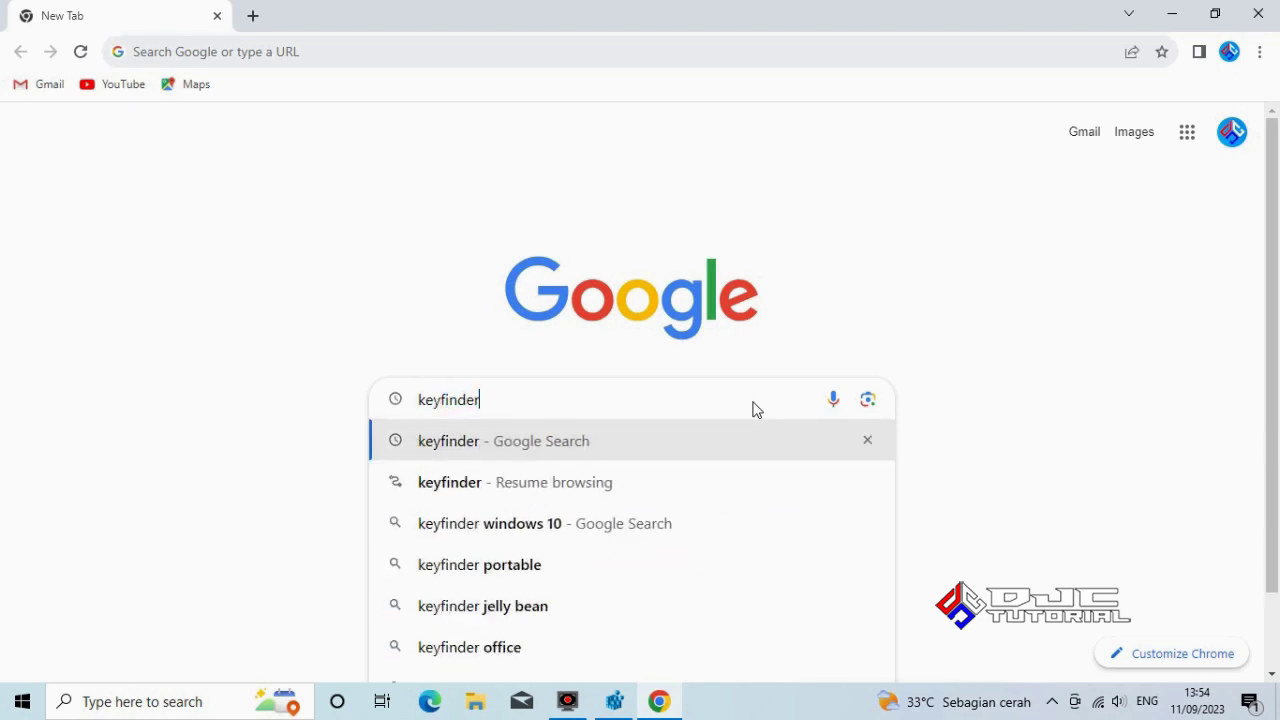
pyautogui.press('Return')
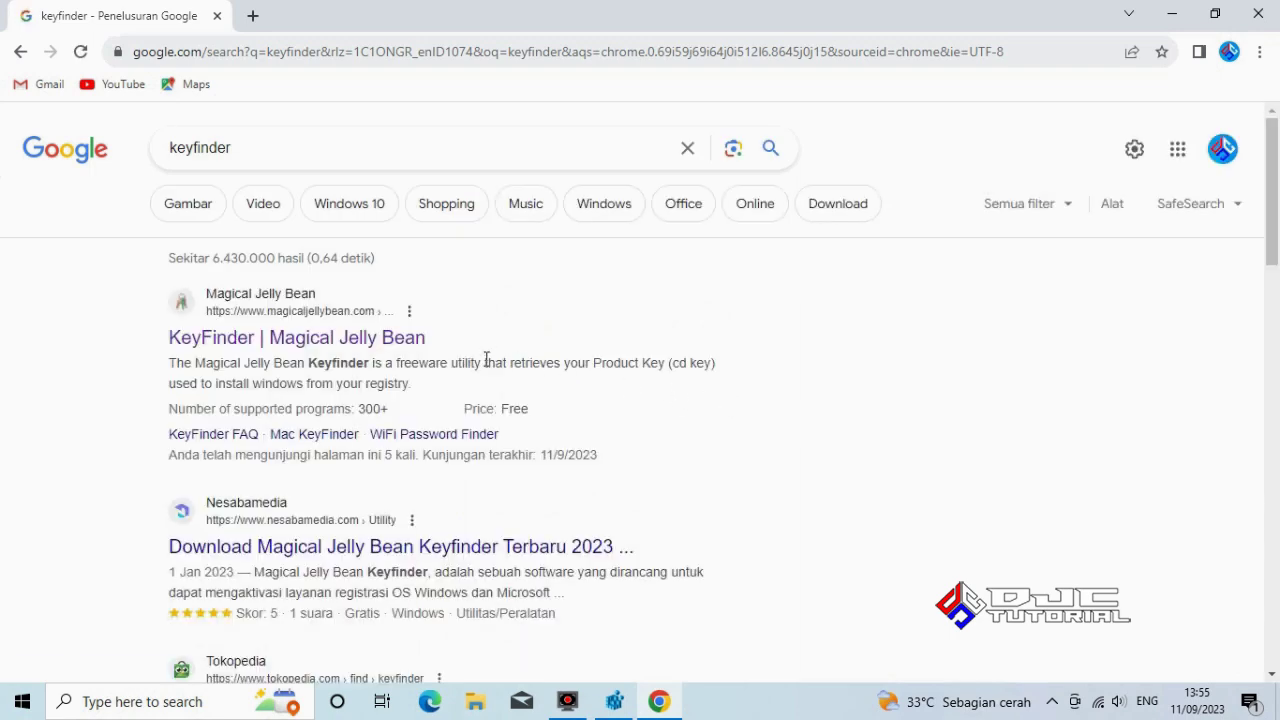
# - Download the free Magical Jelly Bean Keyfinder from its KeyFinder page, and close the browser
pyautogui.click(322, 345)
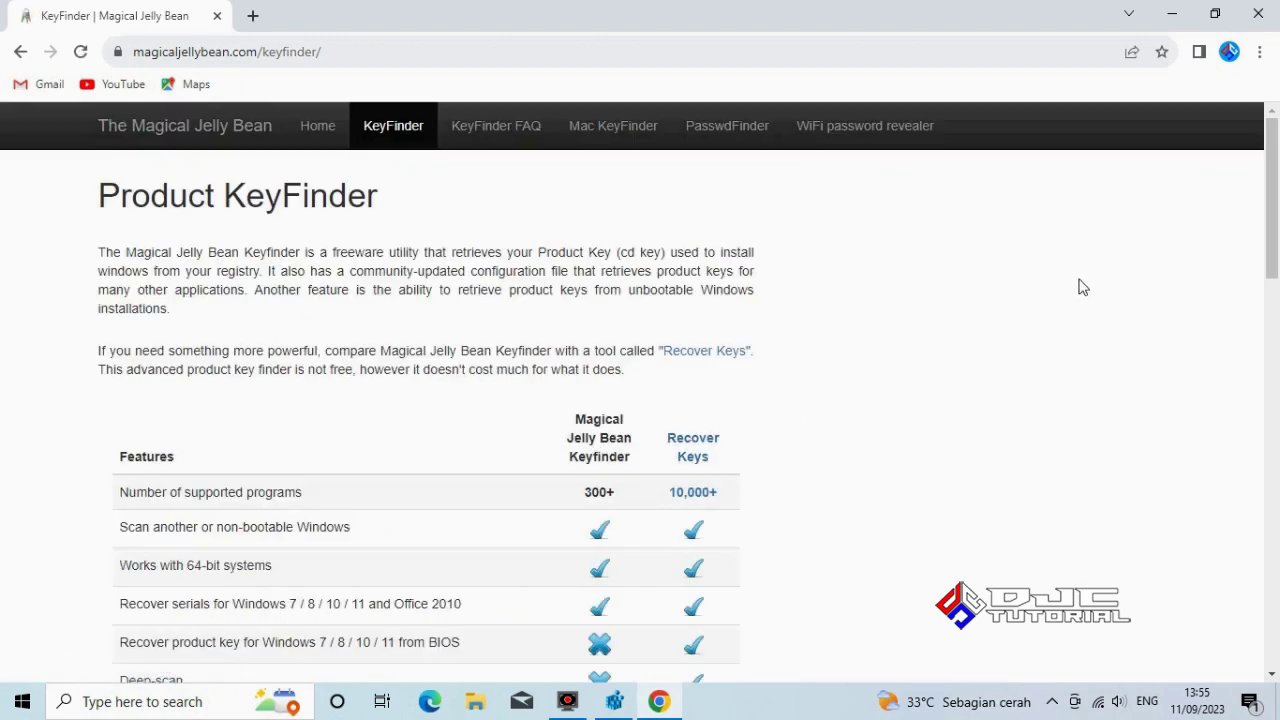
pyautogui.moveTo(1266, 206); pyautogui.dragTo(1276, 356)
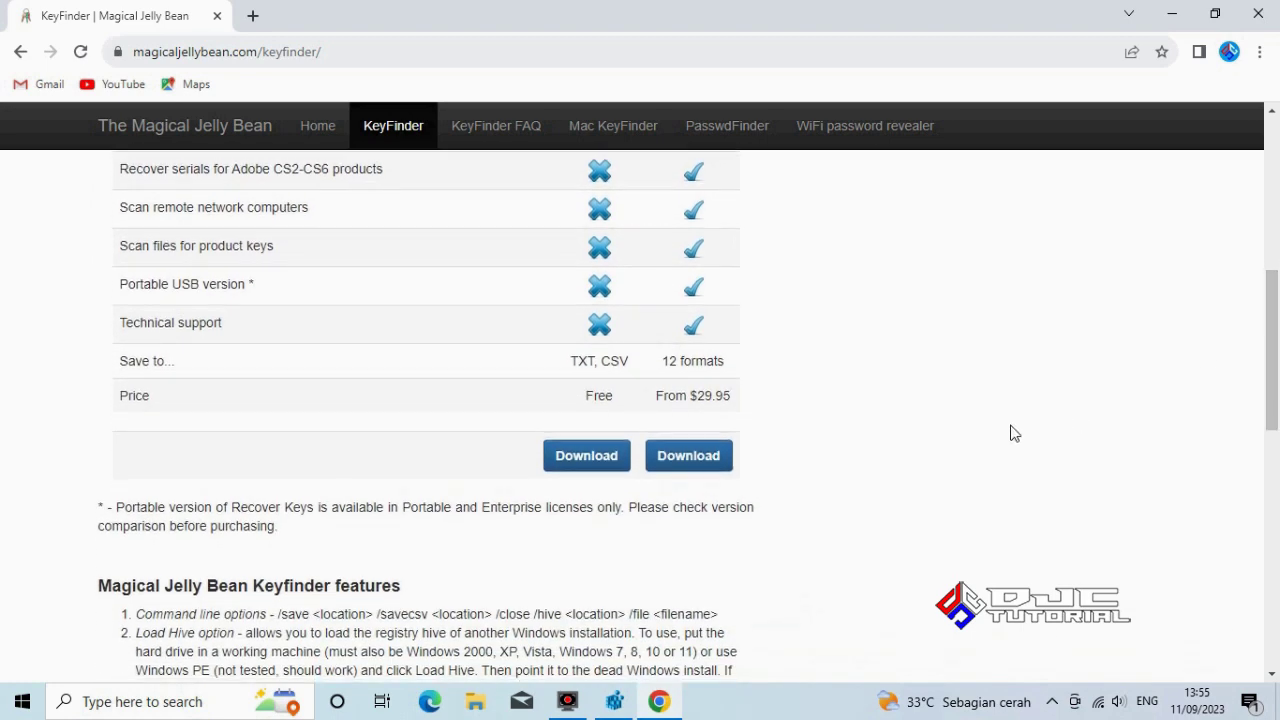
pyautogui.click(591, 474)
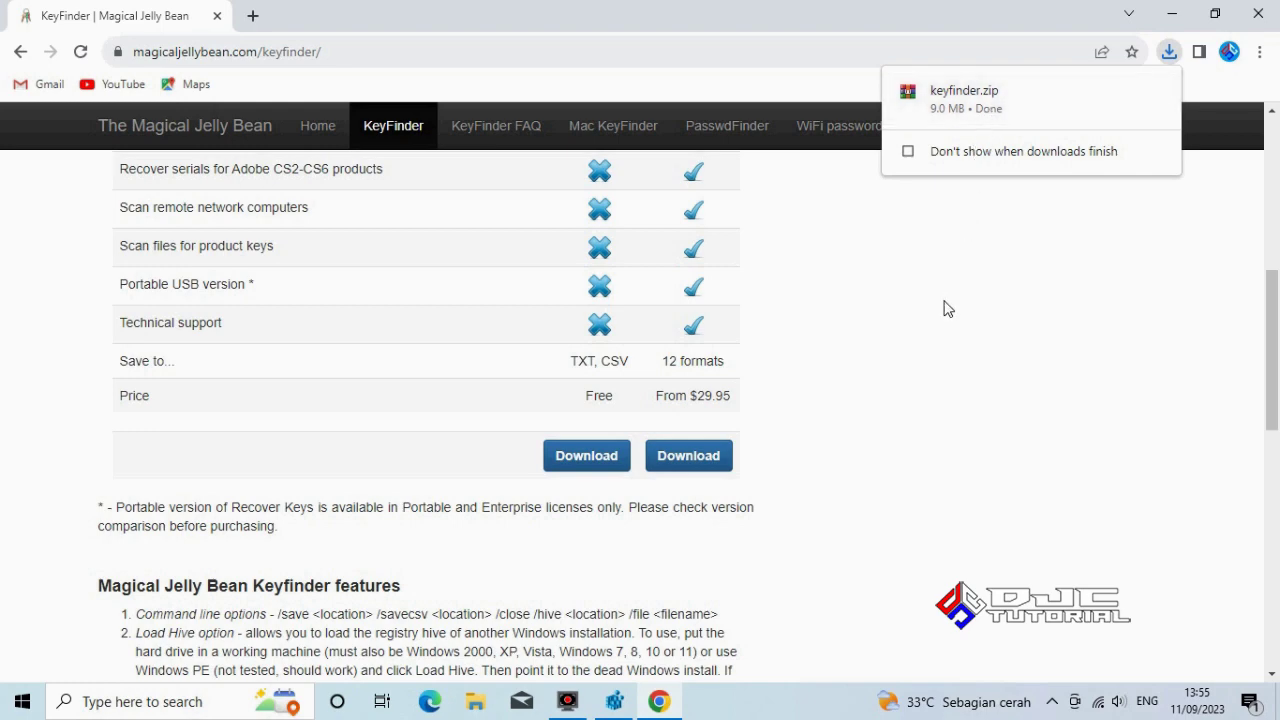
pyautogui.click(1257, 18)
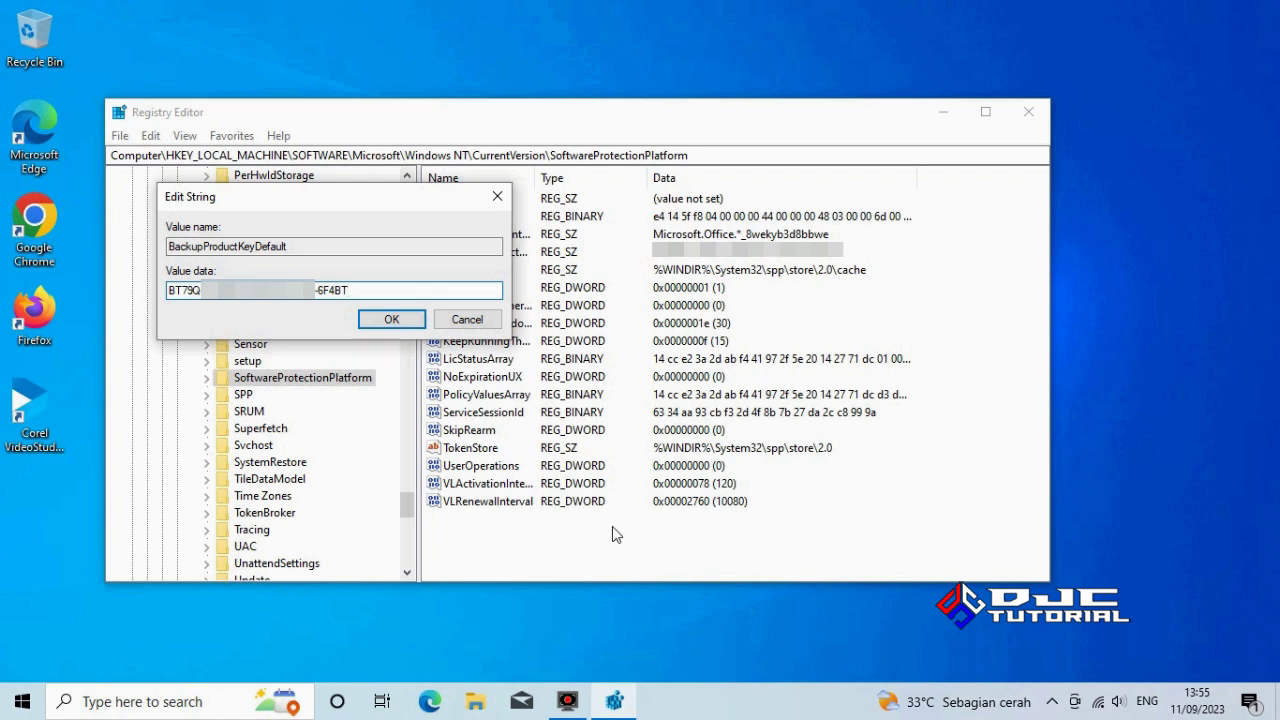
# - Switch to File Explorer and extract the keyfinder ZIP archive directly into the Downloads folder
pyautogui.click(487, 707)
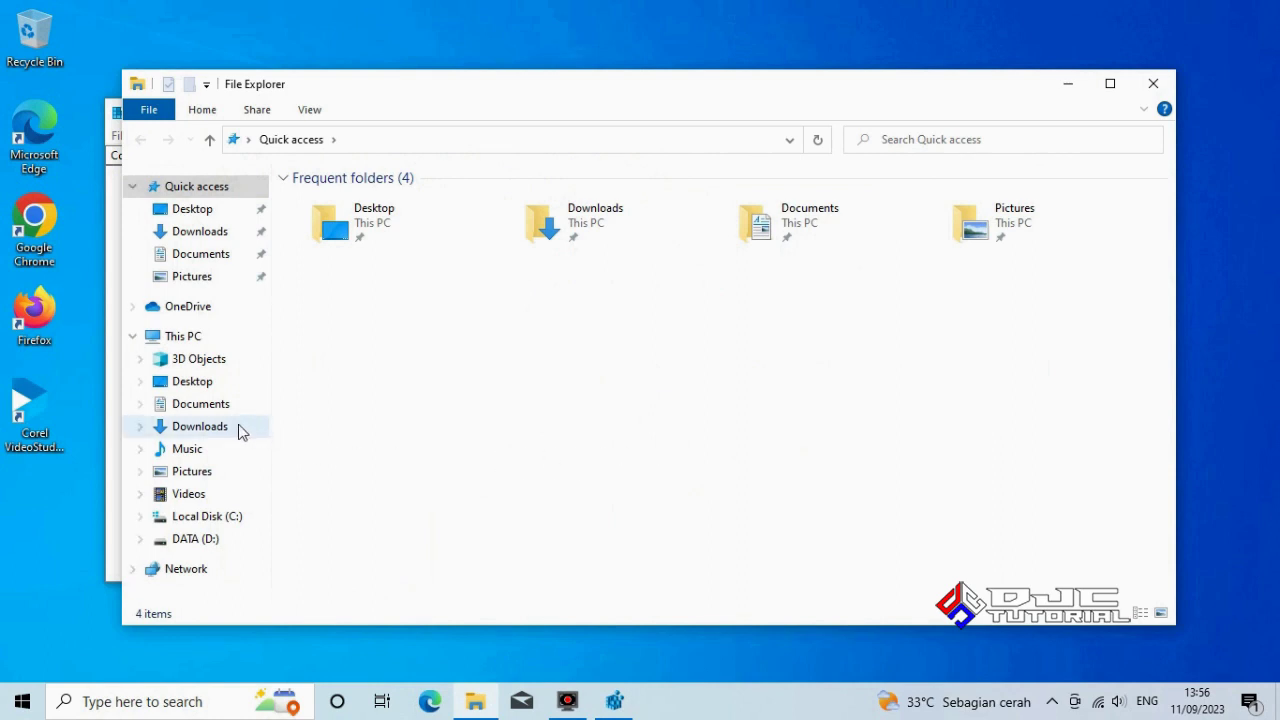
pyautogui.click(212, 428)
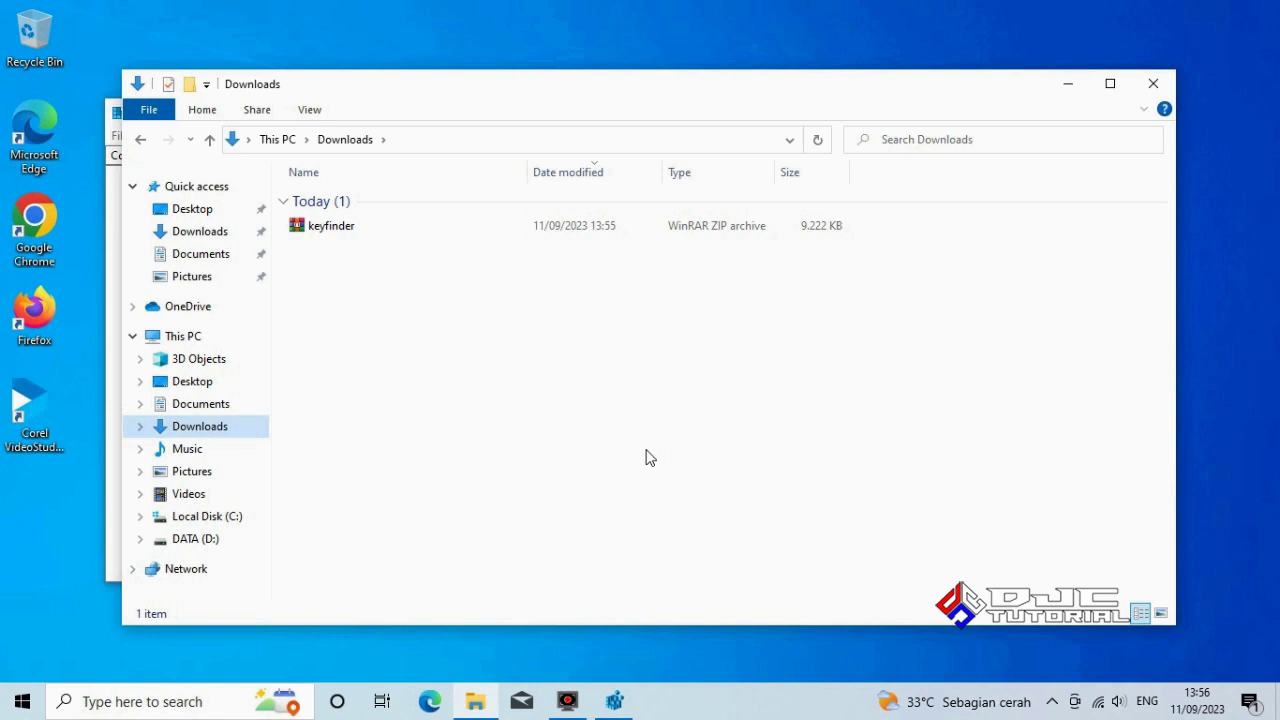
pyautogui.click(350, 233)
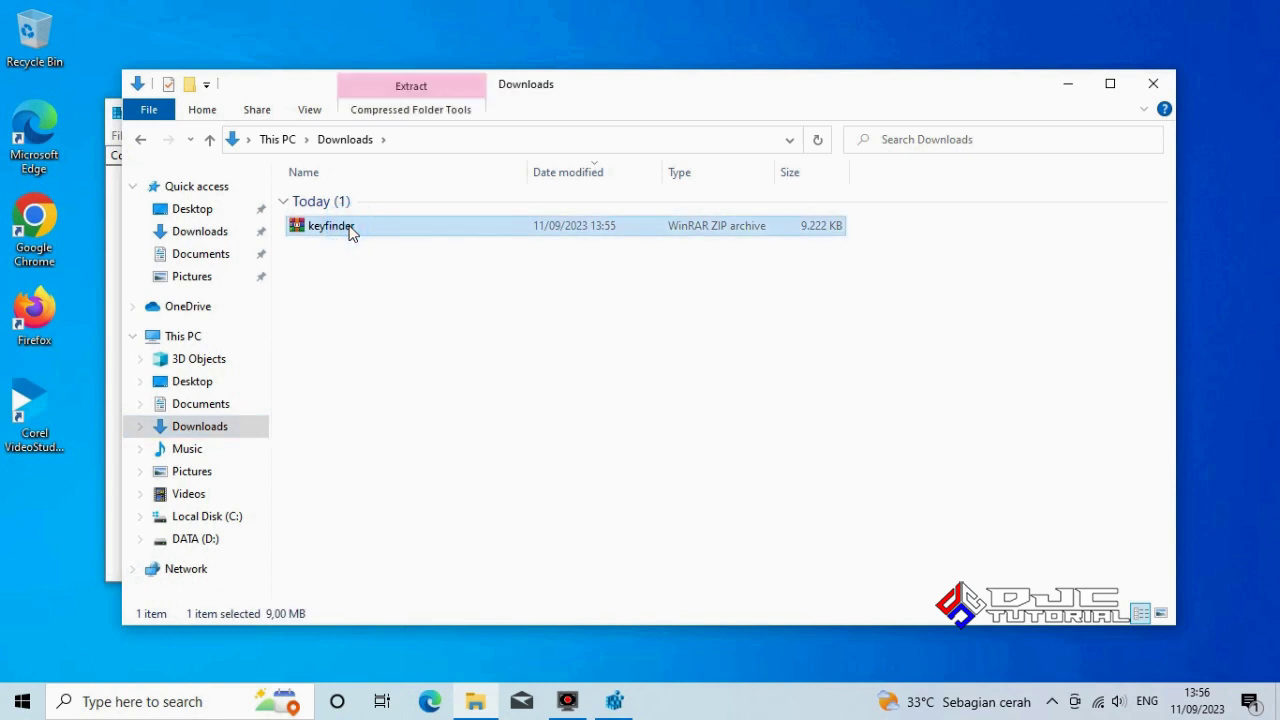
pyautogui.rightClick(350, 233)
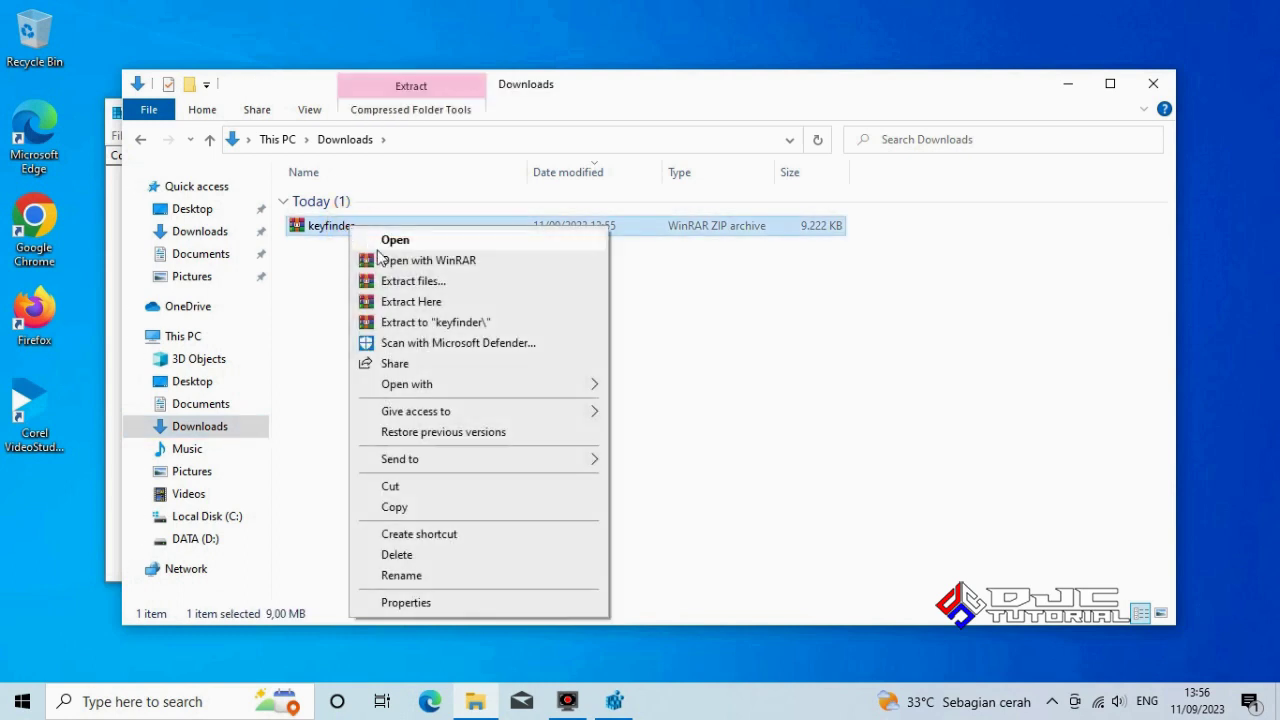
pyautogui.click(418, 302)
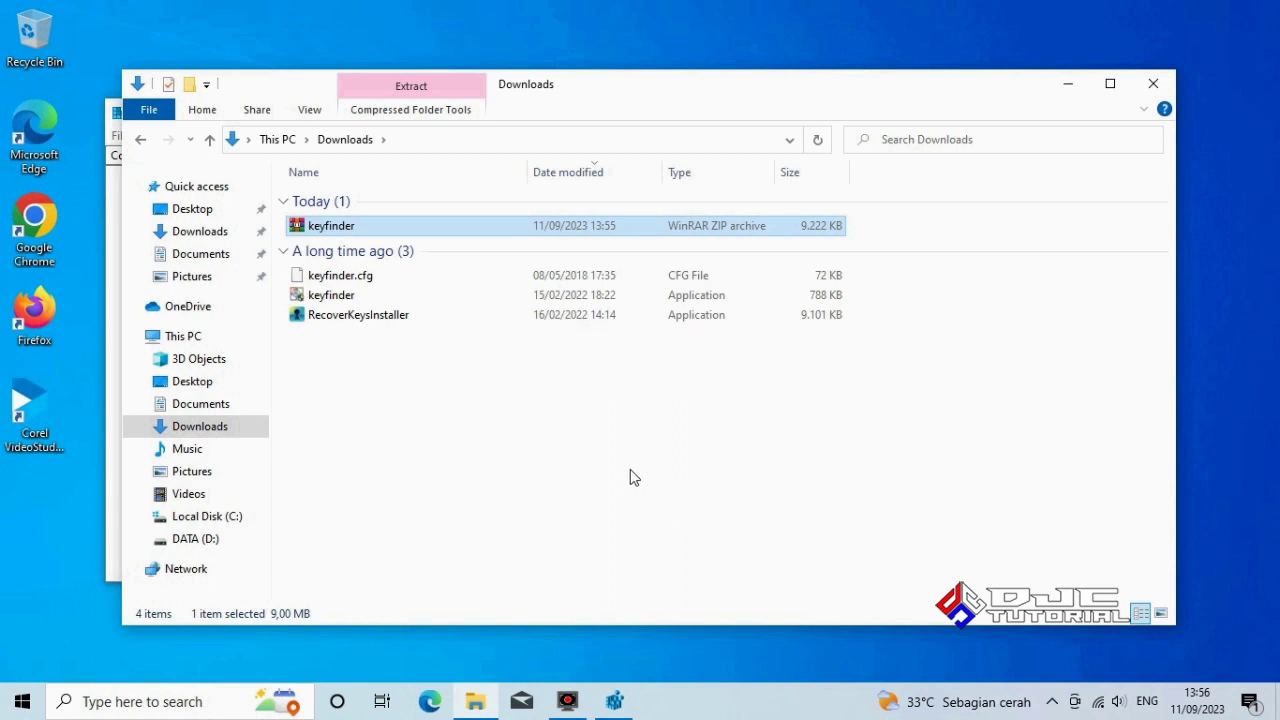
# - Run the extracted keyfinder application from the Downloads folder as administrator and allow it to make changes to the device
pyautogui.click(356, 300)
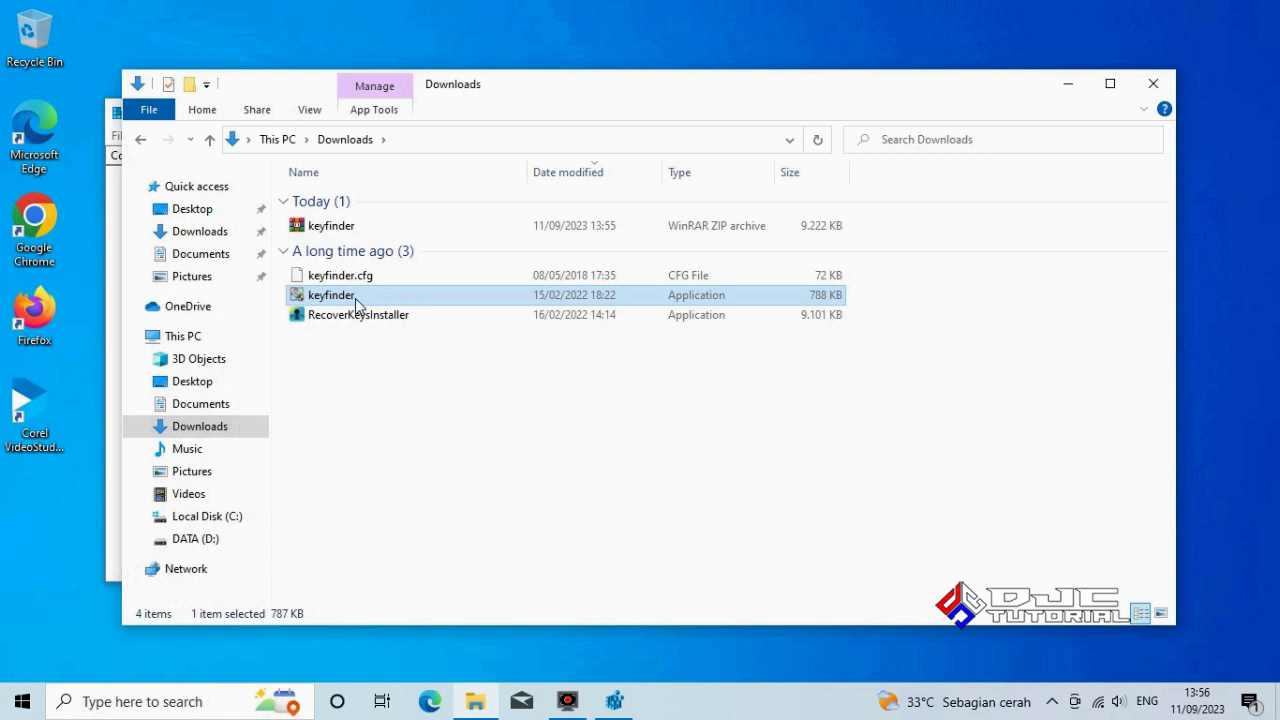
pyautogui.rightClick(355, 298)
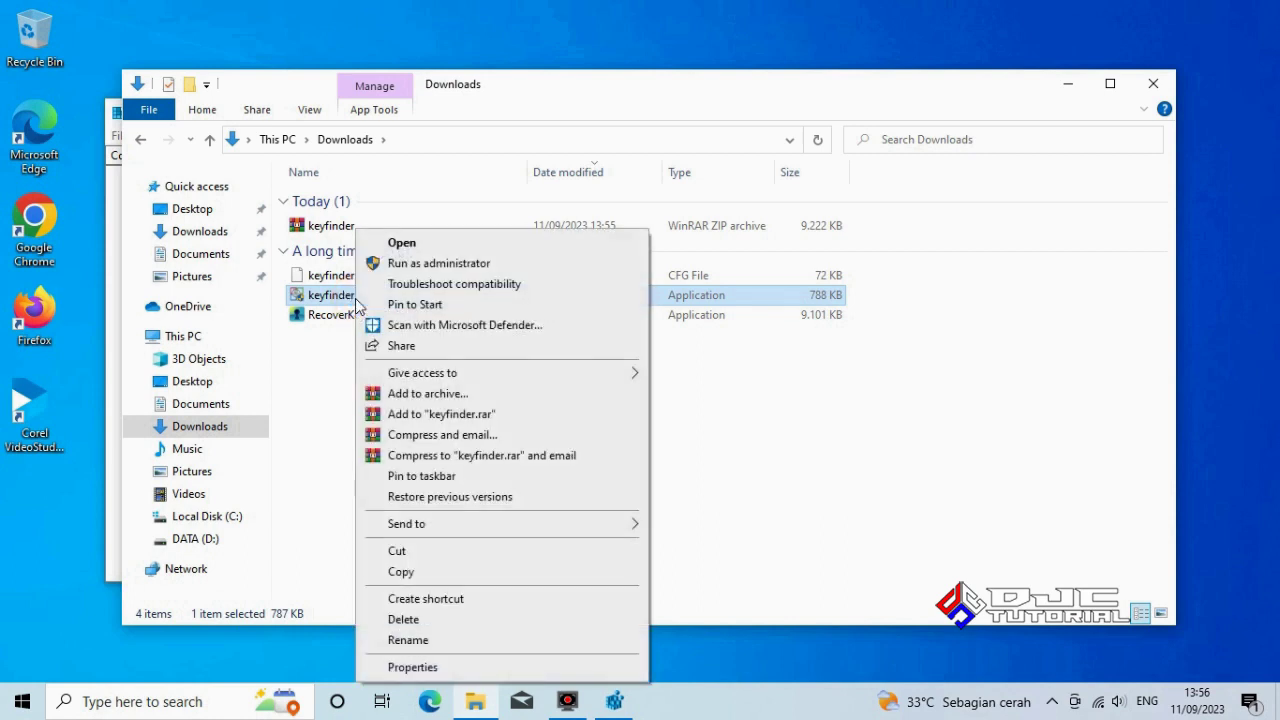
pyautogui.click(460, 266)
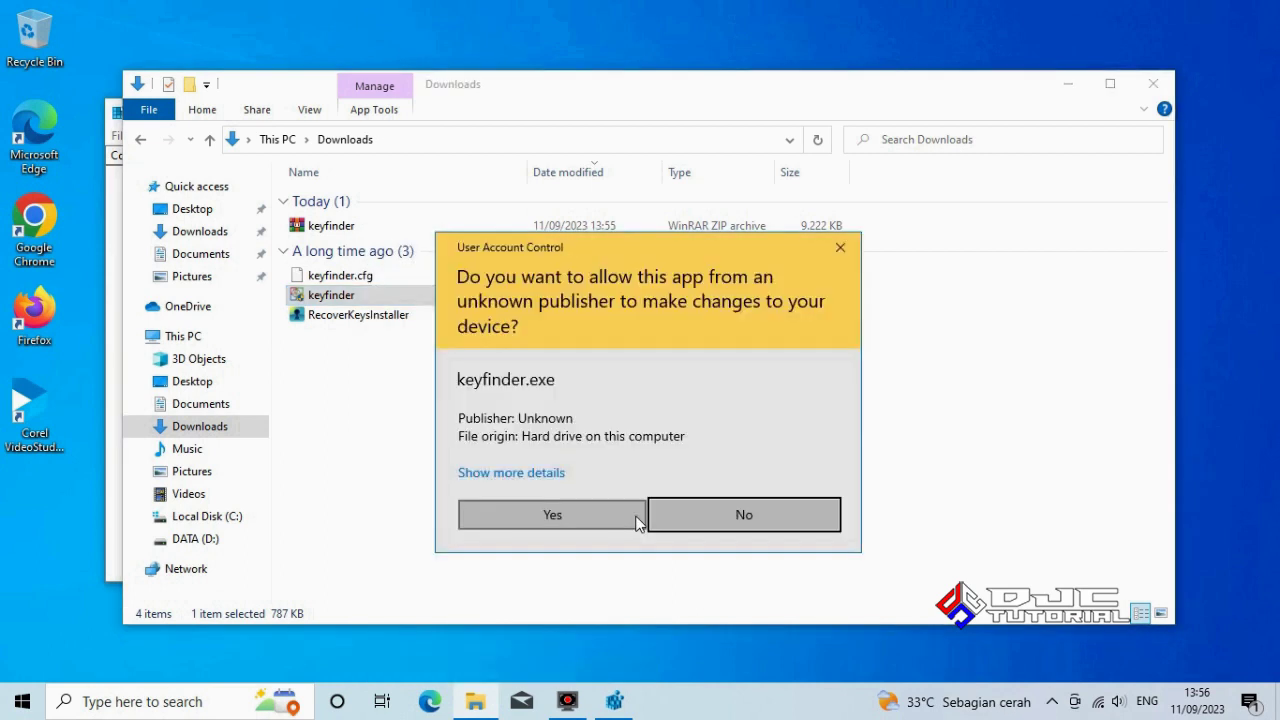
pyautogui.click(552, 515)
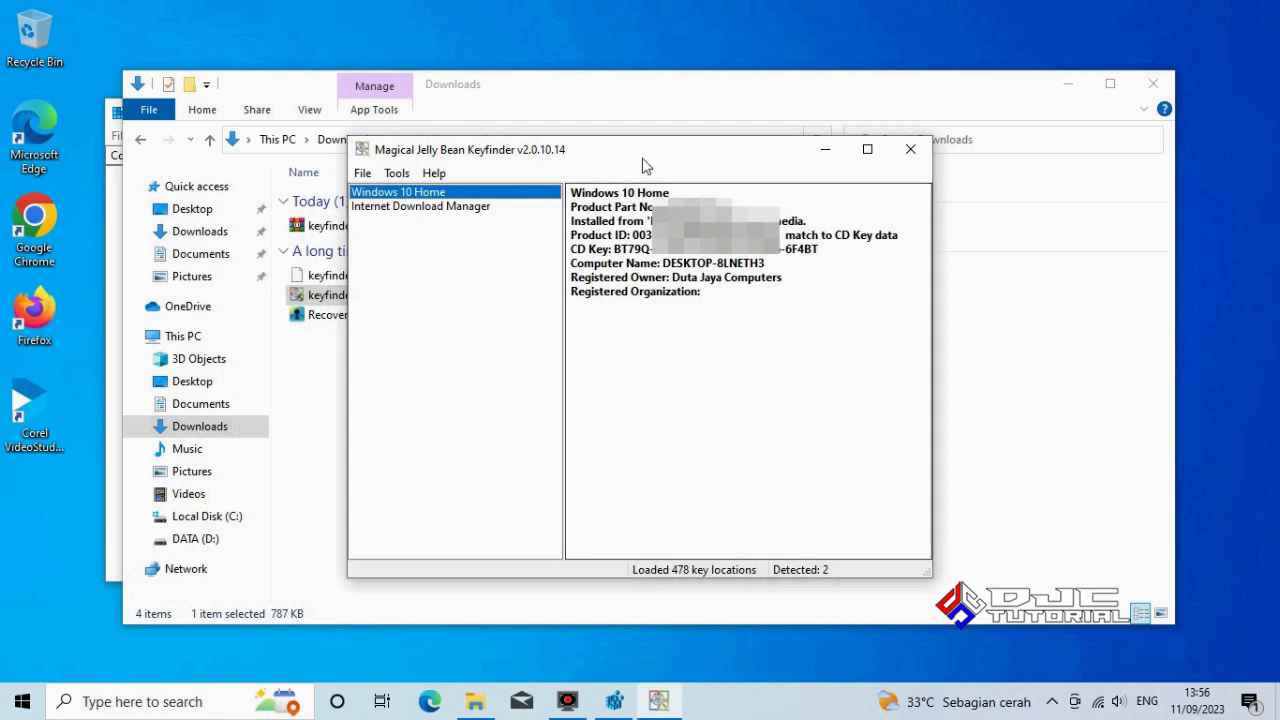
# - Close the Downloads window and compare the Keyfinder's Windows 10 Home CD key with the BackupProductKeyDefault value data in the Registry Editor
pyautogui.moveTo(644, 166); pyautogui.dragTo(883, 140)
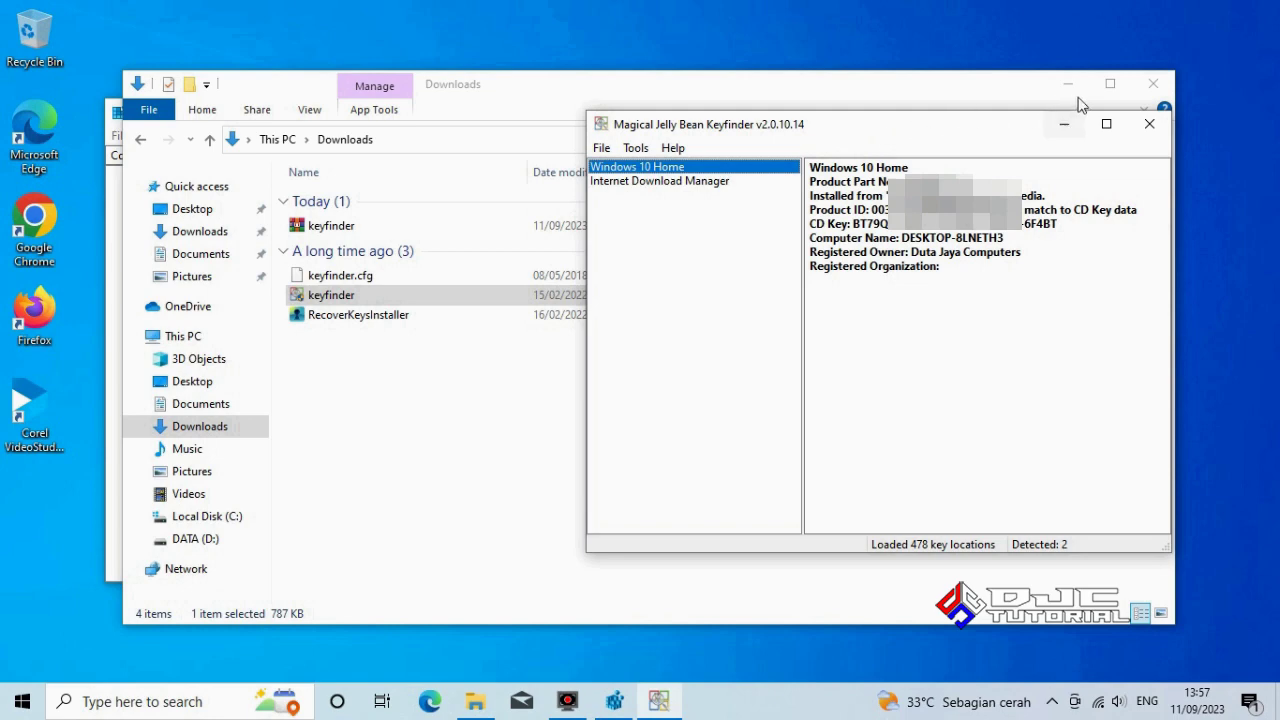
pyautogui.click(1150, 86)
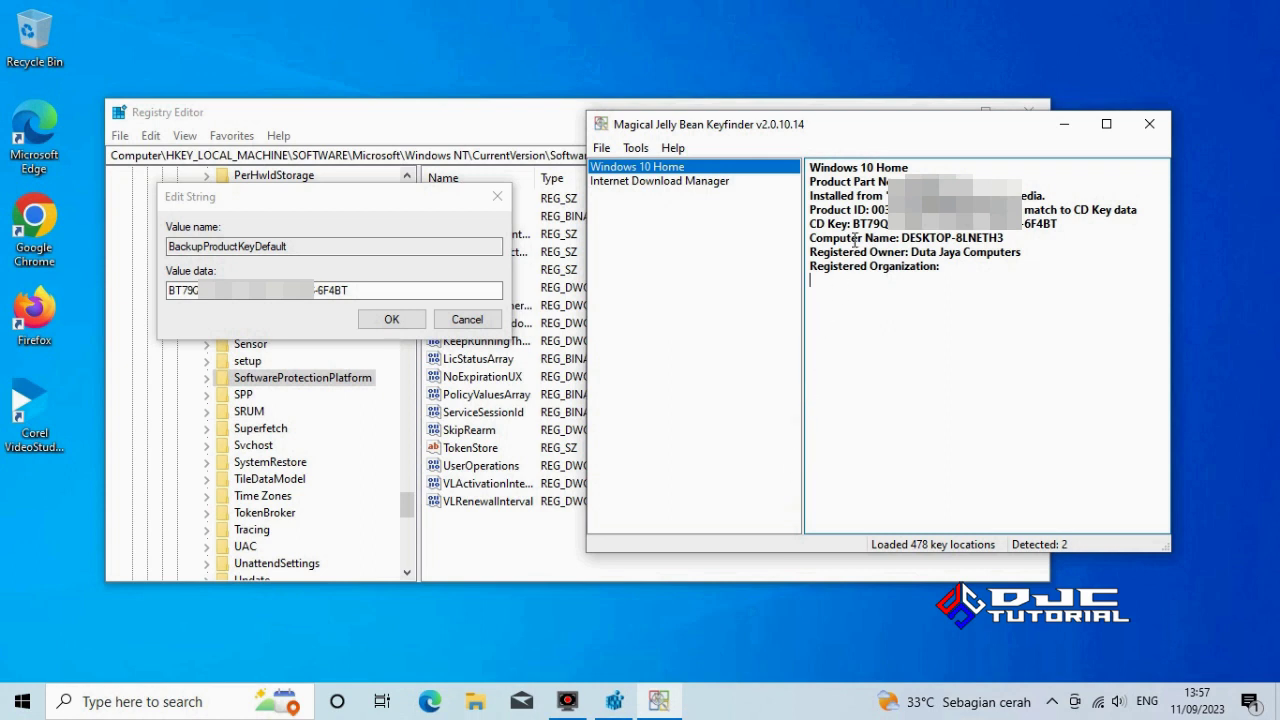
pyautogui.moveTo(853, 224); pyautogui.dragTo(1064, 231)
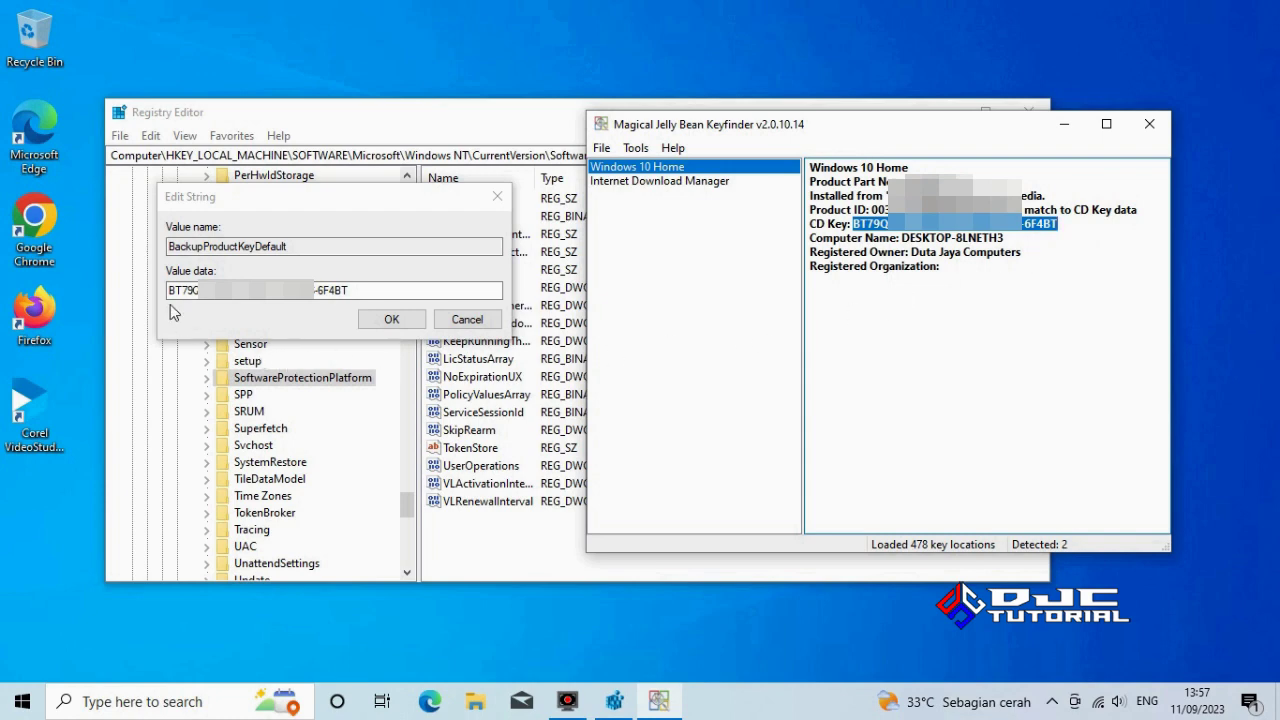
pyautogui.moveTo(168, 290); pyautogui.dragTo(372, 291)
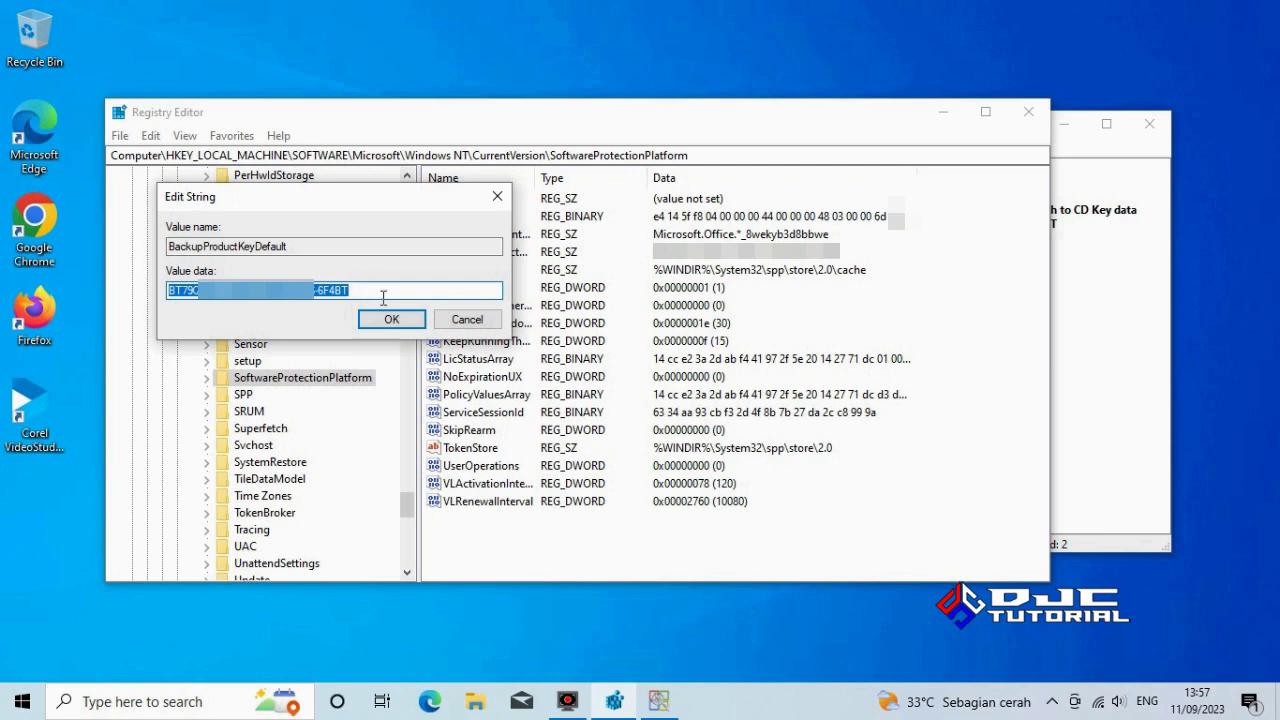
pyautogui.click(1094, 399)
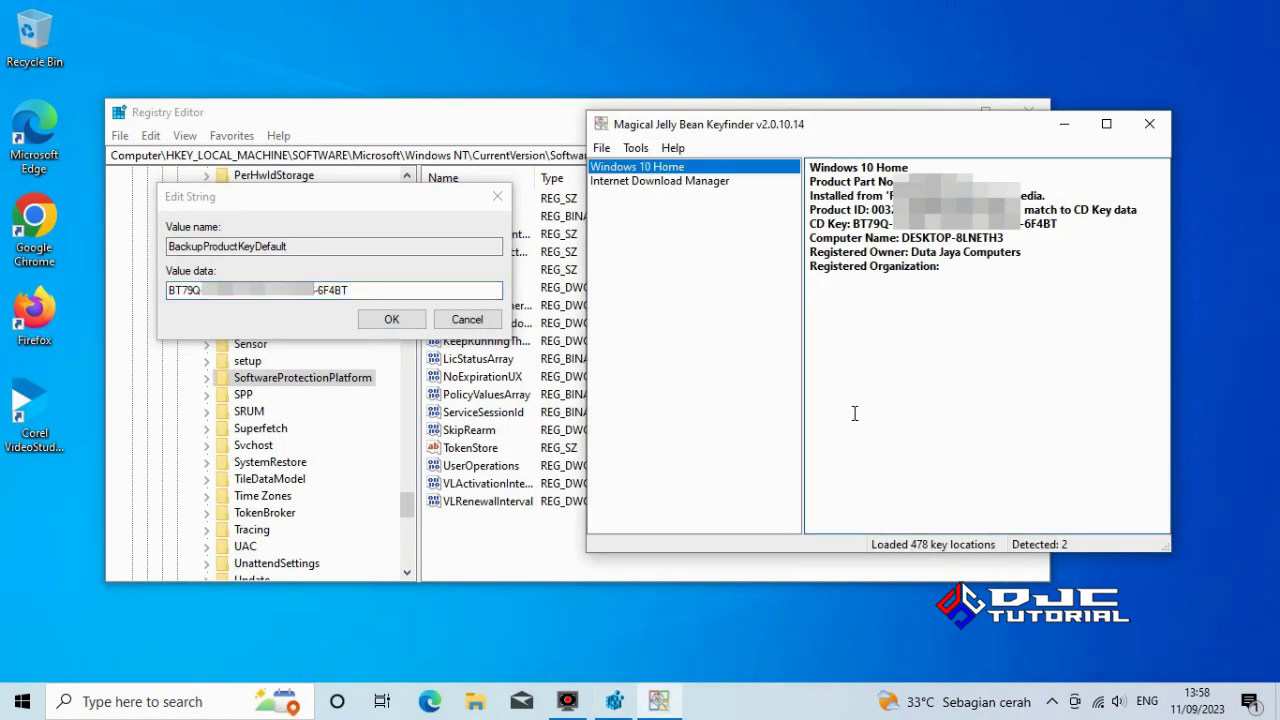